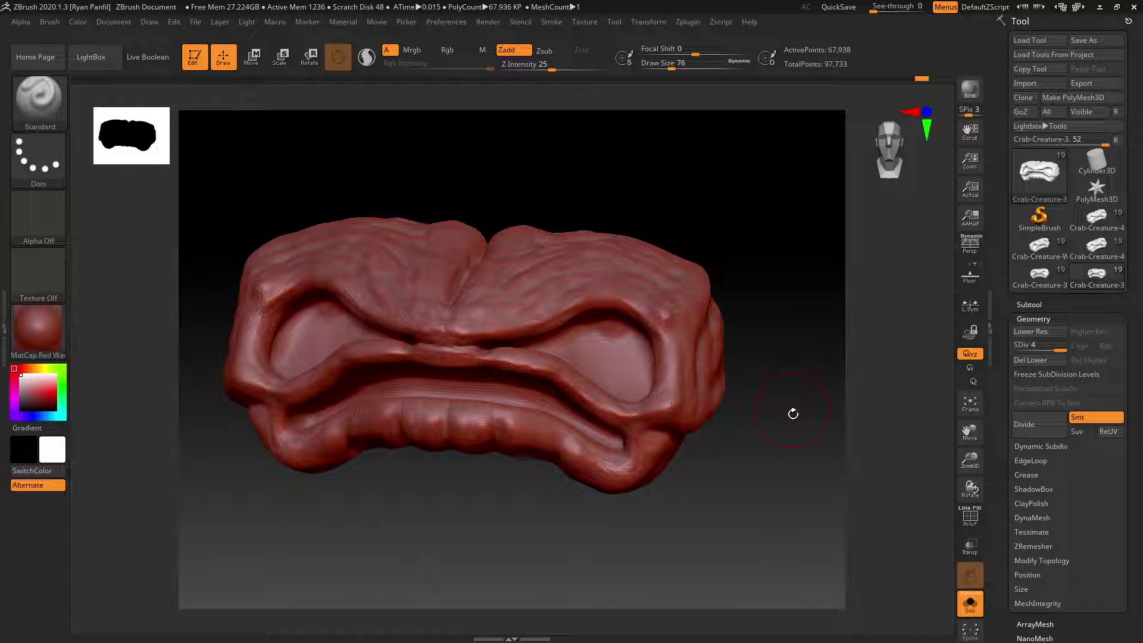
- Divide the crab-creature head mesh once to raise it to subdivision level 5
{"action": "left_click_drag", "start_coordinate": [756, 470], "coordinate": [744, 413]}
{"action": "left_click", "coordinate": [1033, 428]}
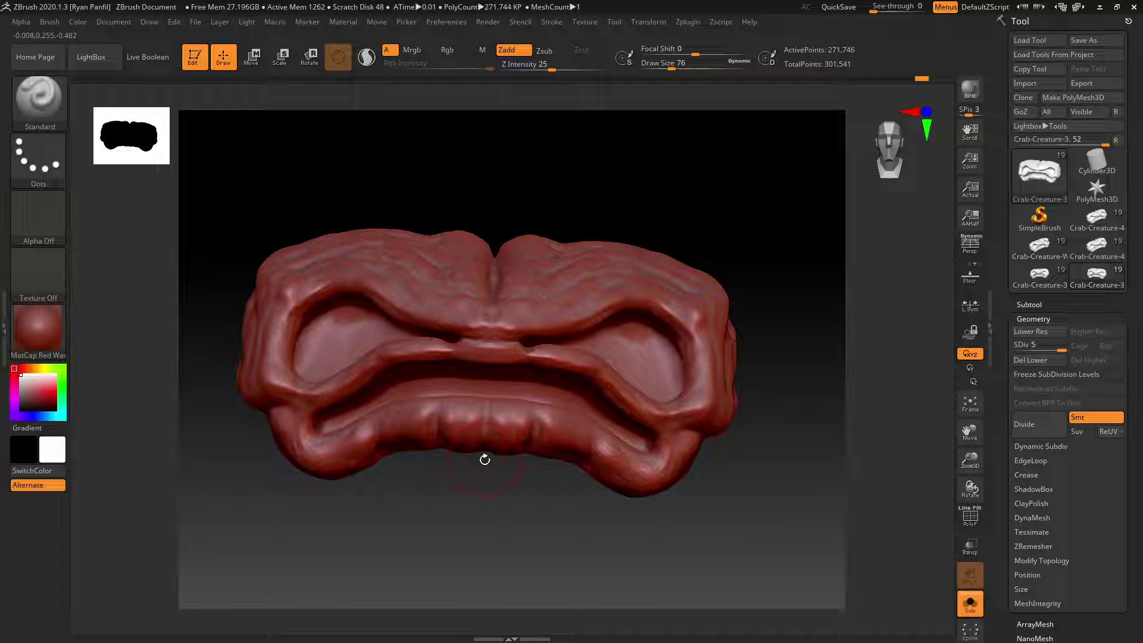
{"action": "left_click_drag", "start_coordinate": [500, 513], "coordinate": [514, 538]}
{"action": "mouse_move", "coordinate": [575, 503]}
{"action": "left_mouse_down"}
{"action": "mouse_move", "coordinate": [566, 541]}
{"action": "mouse_move", "coordinate": [571, 513]}
{"action": "left_mouse_up"}
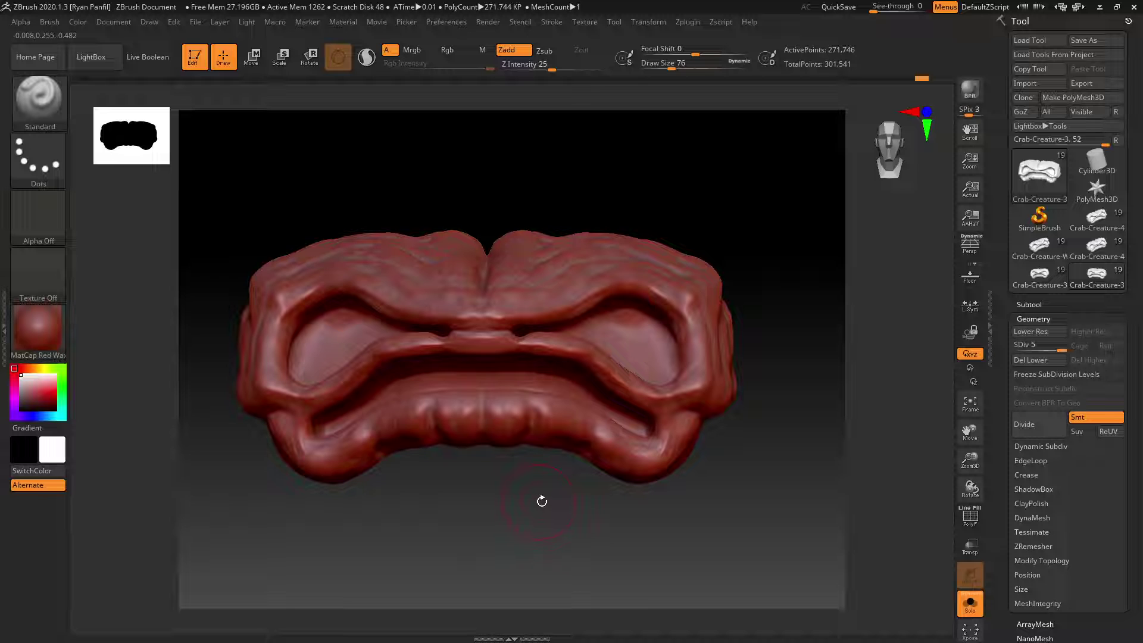
- Select the DamStandard brush for carving creases into the head
{"action": "key", "text": "b"}
{"action": "key", "text": "d"}
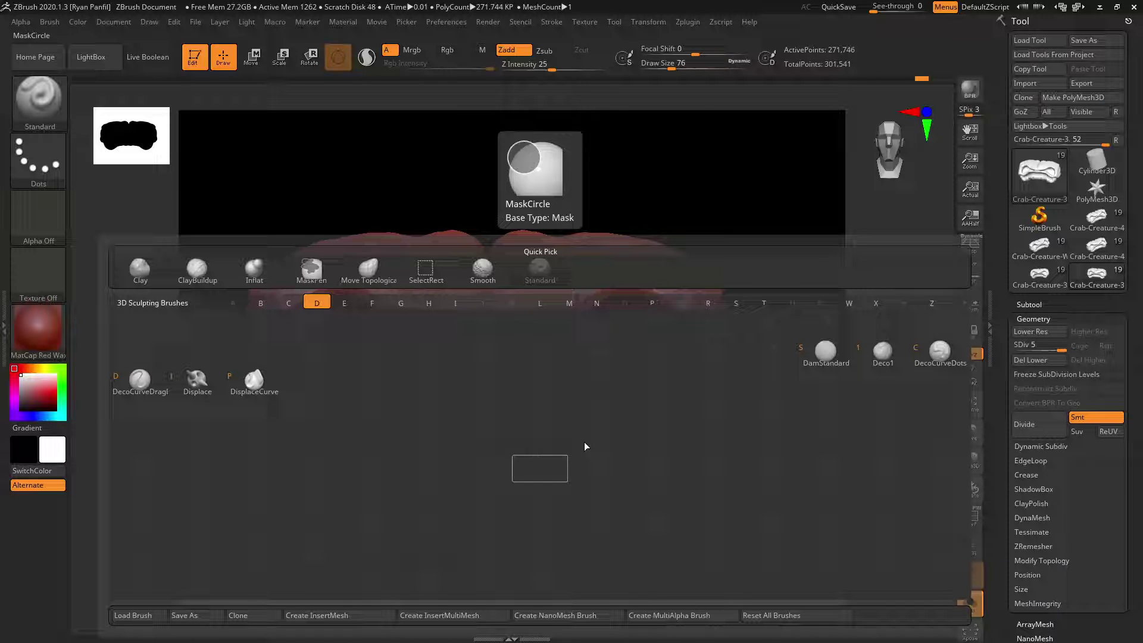
{"action": "left_click", "coordinate": [826, 357]}
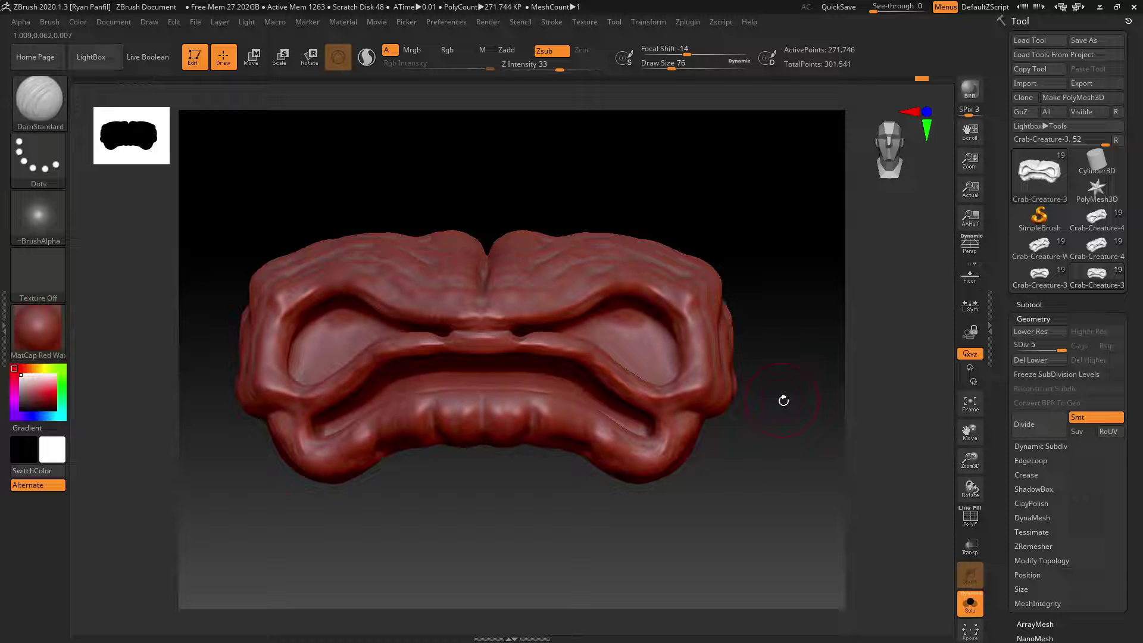
{"action": "left_click_drag", "start_coordinate": [784, 401], "coordinate": [781, 428]}
{"action": "left_click_drag", "start_coordinate": [967, 462], "coordinate": [951, 519]}
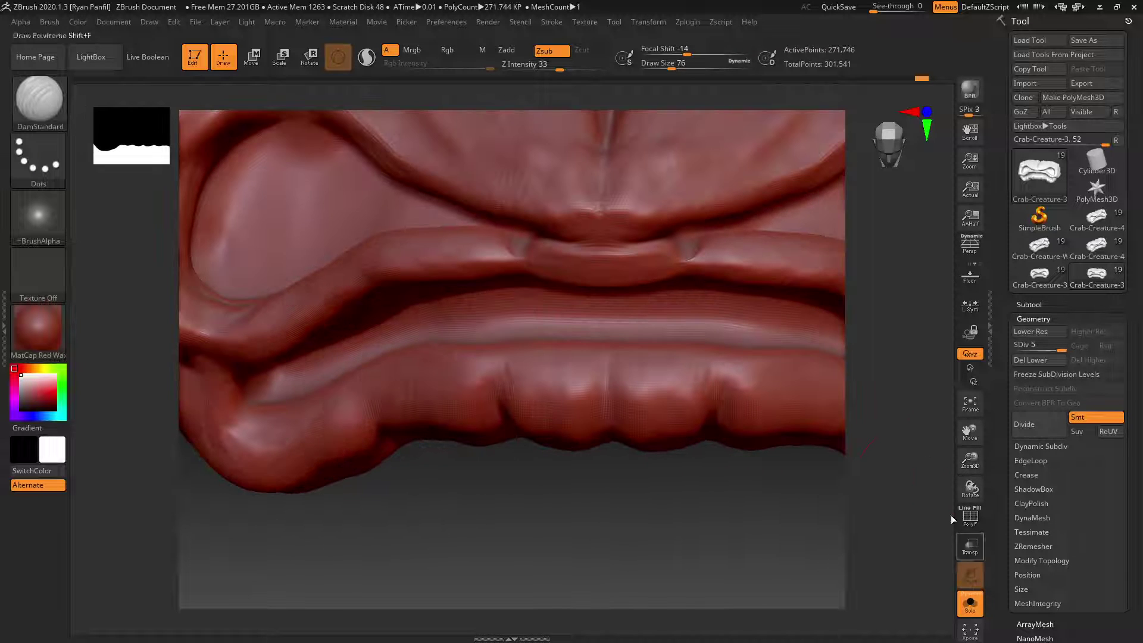
{"action": "mouse_move", "coordinate": [924, 304]}
{"action": "left_mouse_down", "text": "alt"}
{"action": "mouse_move", "coordinate": [839, 403]}
{"action": "mouse_move", "coordinate": [850, 396]}
{"action": "left_mouse_up", "text": "alt"}
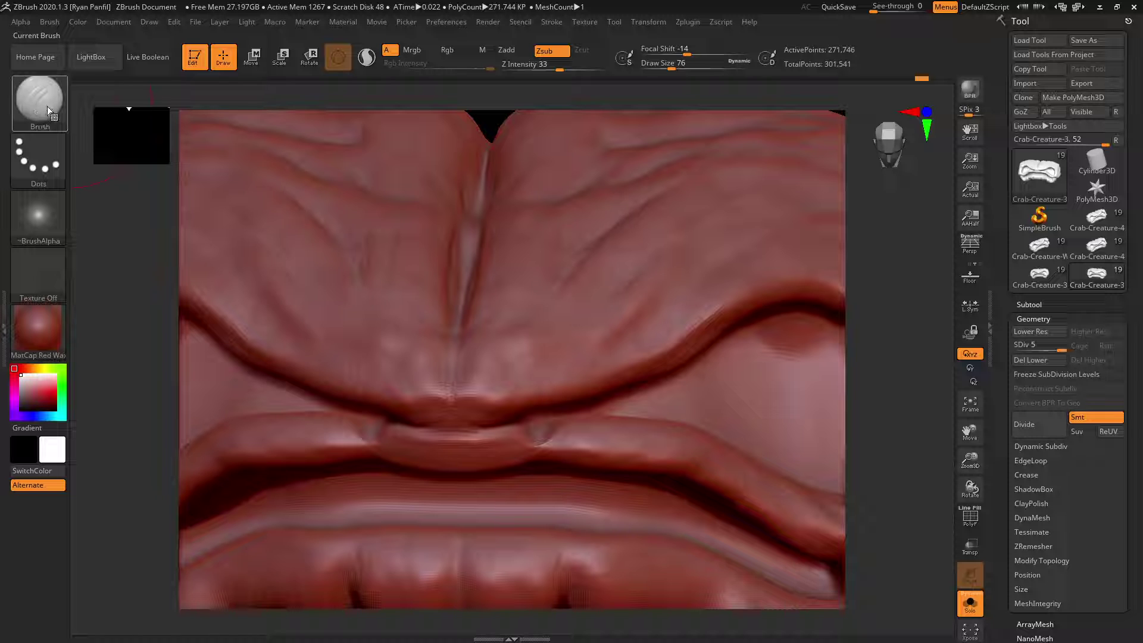
{"action": "mouse_move", "coordinate": [49, 109]}
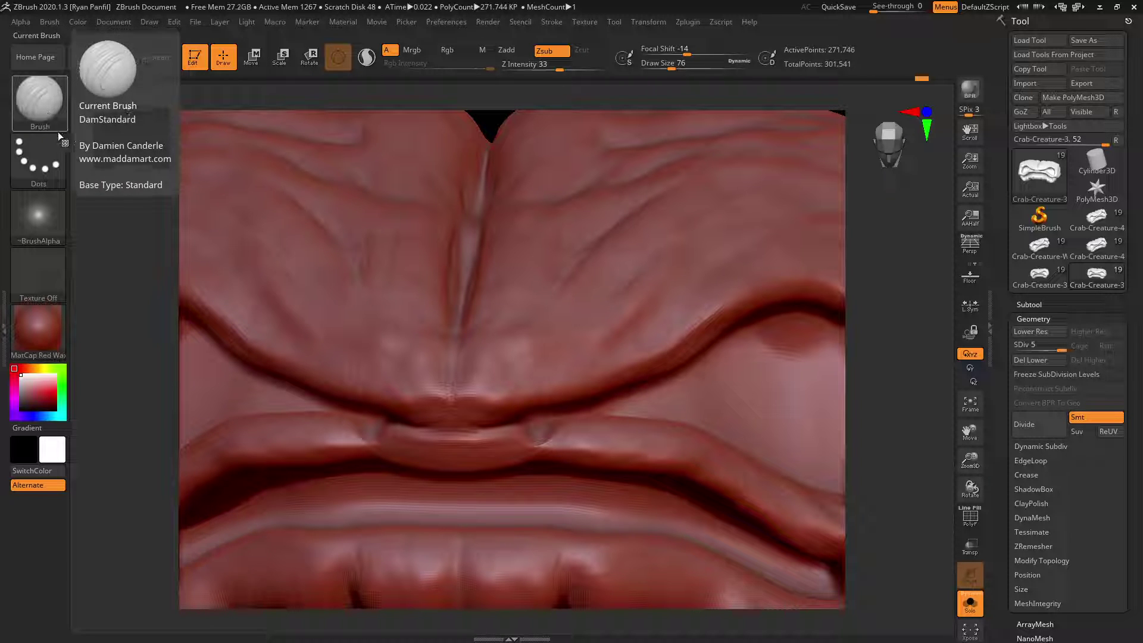
{"action": "mouse_move", "coordinate": [895, 385]}
{"action": "left_mouse_down"}
{"action": "mouse_move", "coordinate": [918, 282]}
{"action": "mouse_move", "coordinate": [902, 357]}
{"action": "mouse_move", "coordinate": [892, 350]}
{"action": "left_mouse_up"}
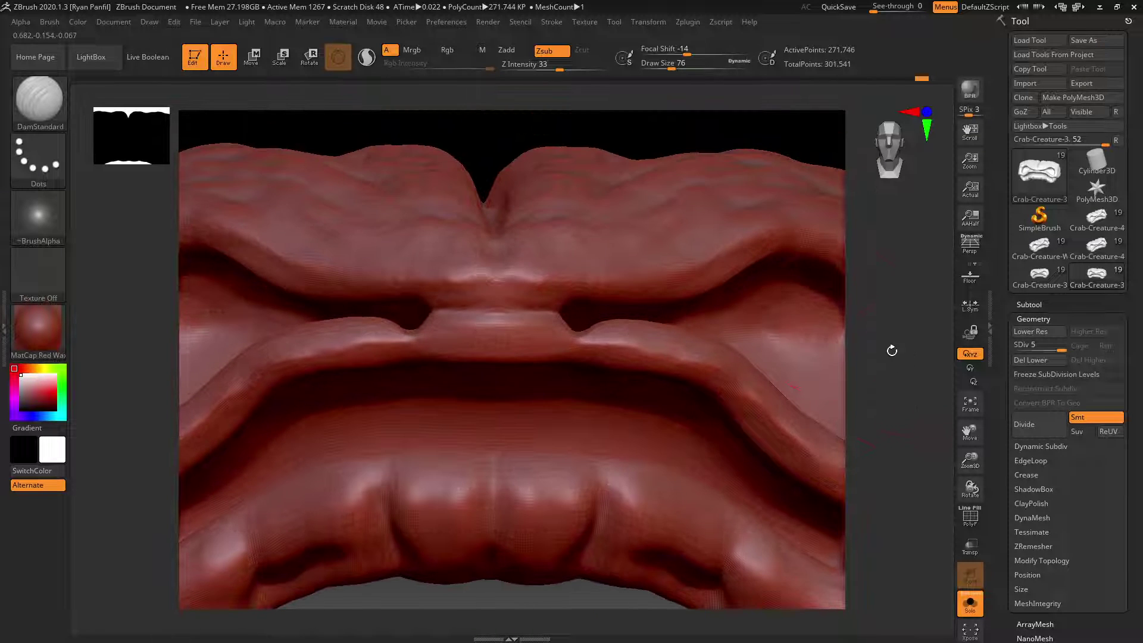
- Reduce the DamStandard brush's Draw Size to 24
{"action": "key", "text": "bracketleft"}
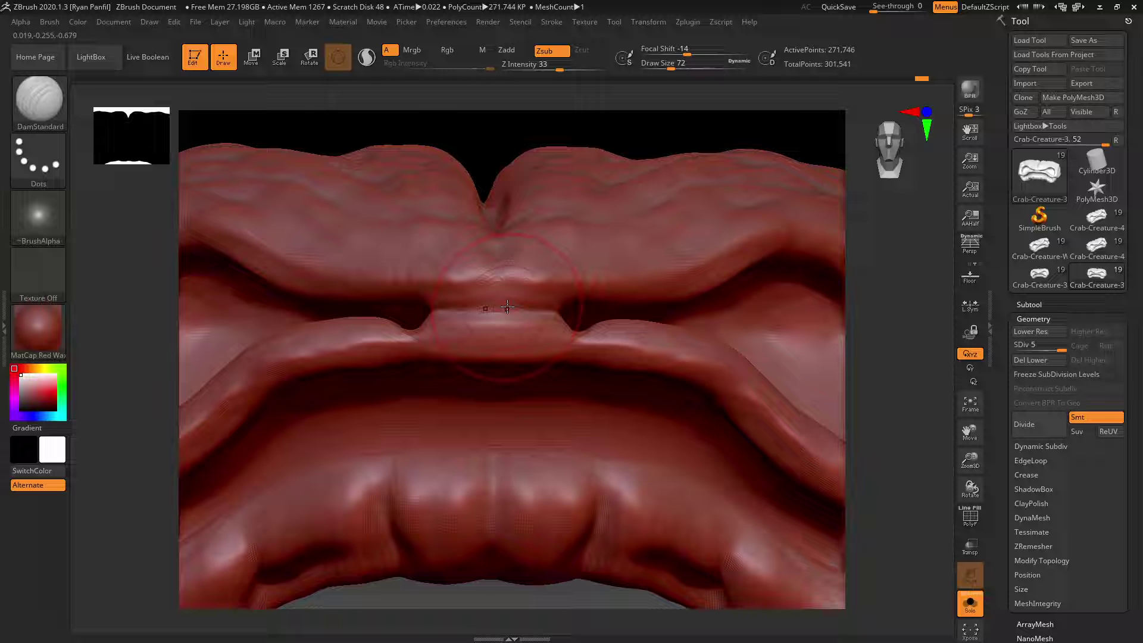
{"action": "key", "text": "bracketleft"}
{"action": "key", "text": "bracketleft"}
{"action": "key", "text": "bracketleft"}
{"action": "key", "text": "bracketleft"}
{"action": "key", "text": "bracketleft"}
{"action": "key", "text": "bracketleft"}
- Try a mirrored diagonal crease on the brow and remove it again
{"action": "left_click_drag", "start_coordinate": [679, 209], "coordinate": [633, 256]}
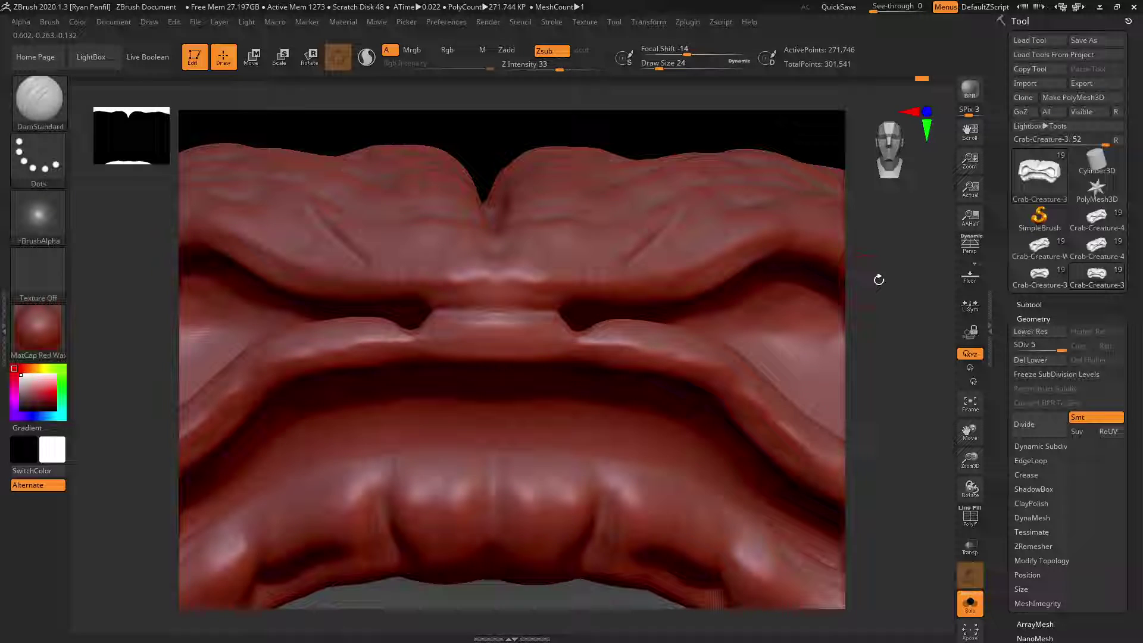
{"action": "left_click_drag", "start_coordinate": [906, 273], "coordinate": [893, 327]}
{"action": "left_click_drag", "start_coordinate": [684, 266], "coordinate": [671, 273], "text": "shift"}
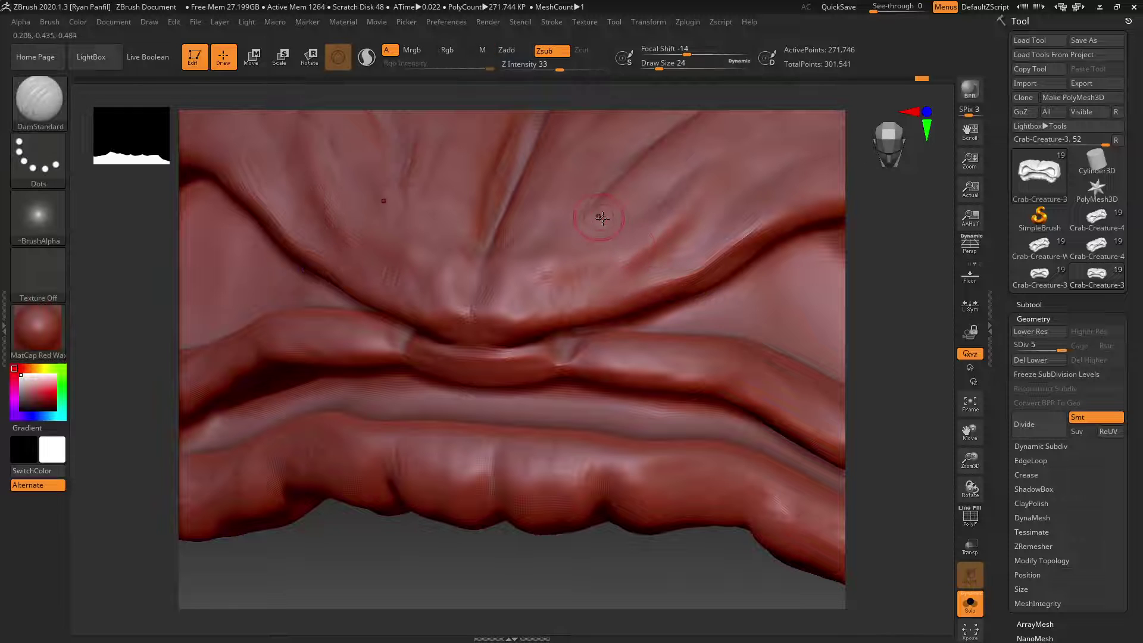
- Set the Draw Size to 16 and try two diagonal creases on the brow, undoing each one
{"action": "key", "text": "bracketleft"}
{"action": "left_click_drag", "start_coordinate": [621, 241], "coordinate": [573, 305]}
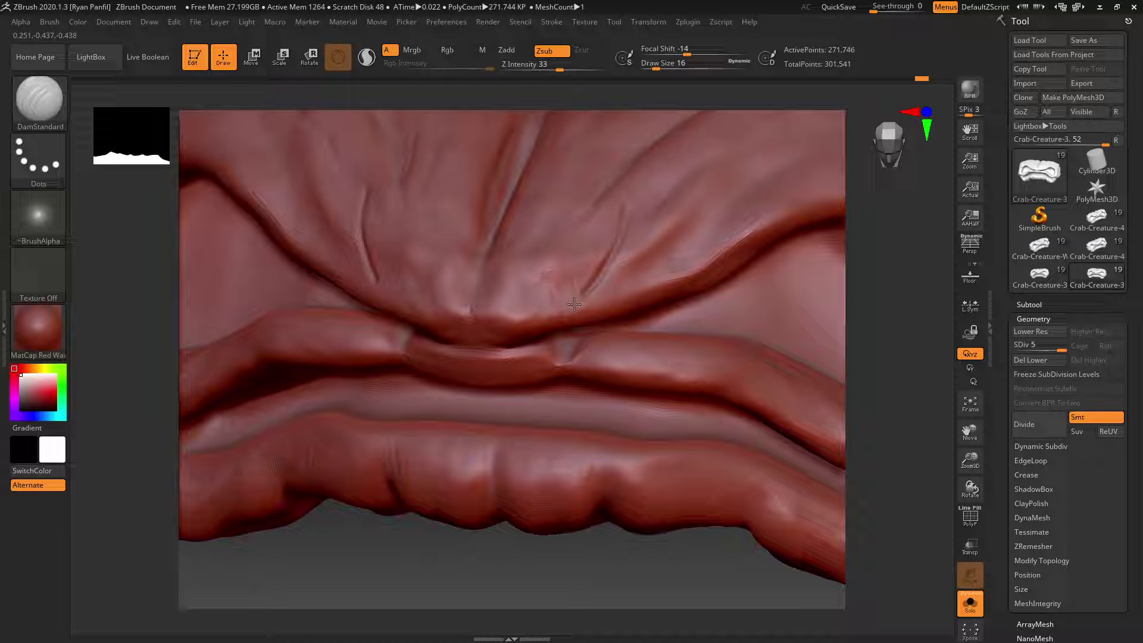
{"action": "key", "text": "ctrl+z"}
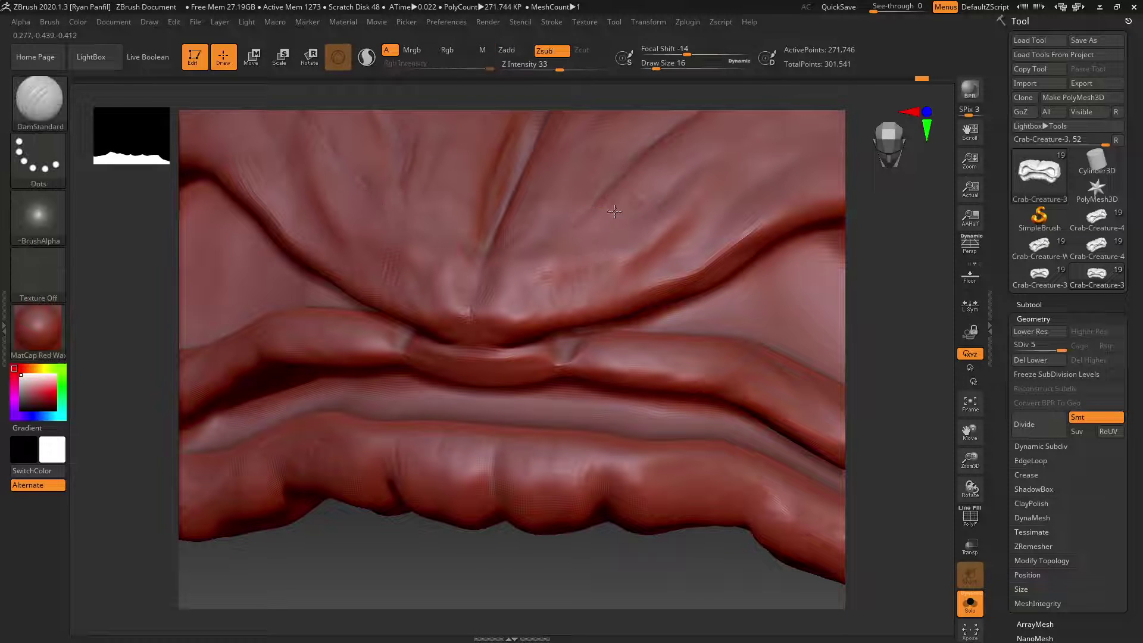
{"action": "mouse_move", "coordinate": [614, 211]}
{"action": "left_mouse_down"}
{"action": "mouse_move", "coordinate": [548, 256]}
{"action": "mouse_move", "coordinate": [518, 308]}
{"action": "left_mouse_up"}
{"action": "key", "text": "ctrl+z"}
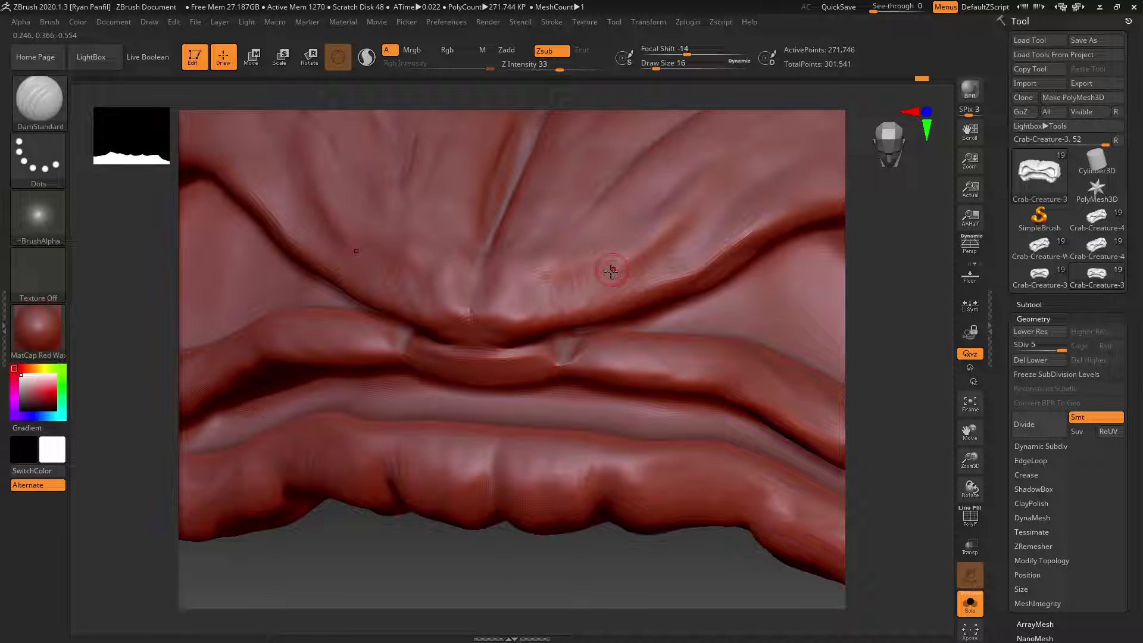
- Try dense, mirrored swirling DamStandard strokes on the brow as a fine-detail test
{"action": "mouse_move", "coordinate": [612, 272]}
{"action": "left_mouse_down"}
{"action": "mouse_move", "coordinate": [673, 228]}
{"action": "mouse_move", "coordinate": [637, 205]}
{"action": "mouse_move", "coordinate": [598, 280]}
{"action": "mouse_move", "coordinate": [613, 291]}
{"action": "left_mouse_up"}
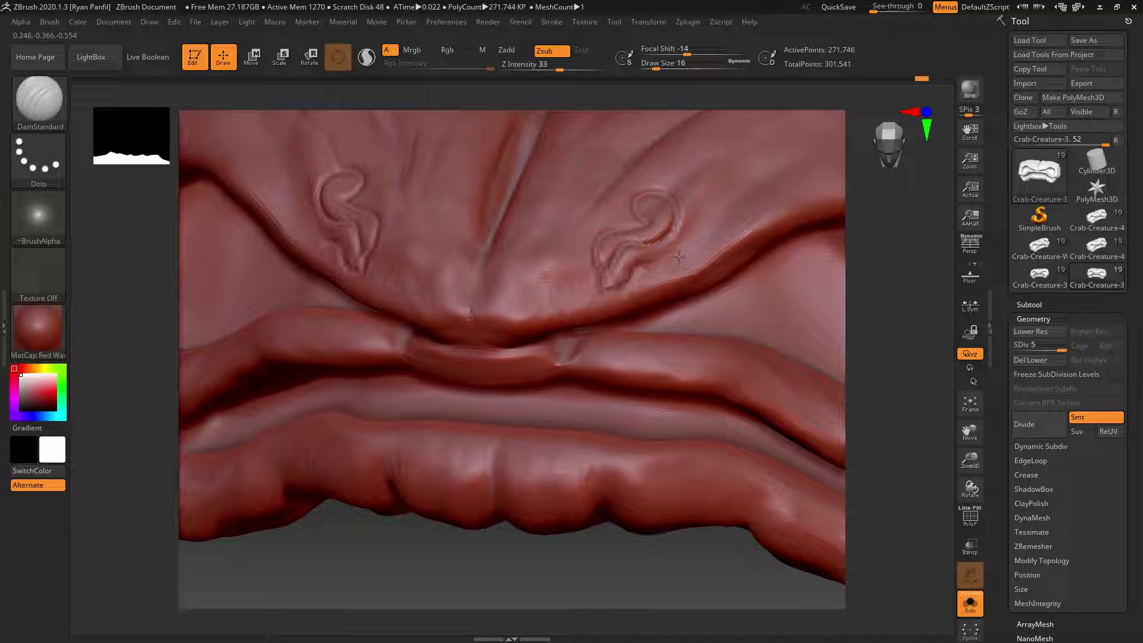
{"action": "mouse_move", "coordinate": [679, 256]}
{"action": "left_mouse_down"}
{"action": "mouse_move", "coordinate": [652, 179]}
{"action": "mouse_move", "coordinate": [586, 253]}
{"action": "mouse_move", "coordinate": [601, 301]}
{"action": "left_mouse_up"}
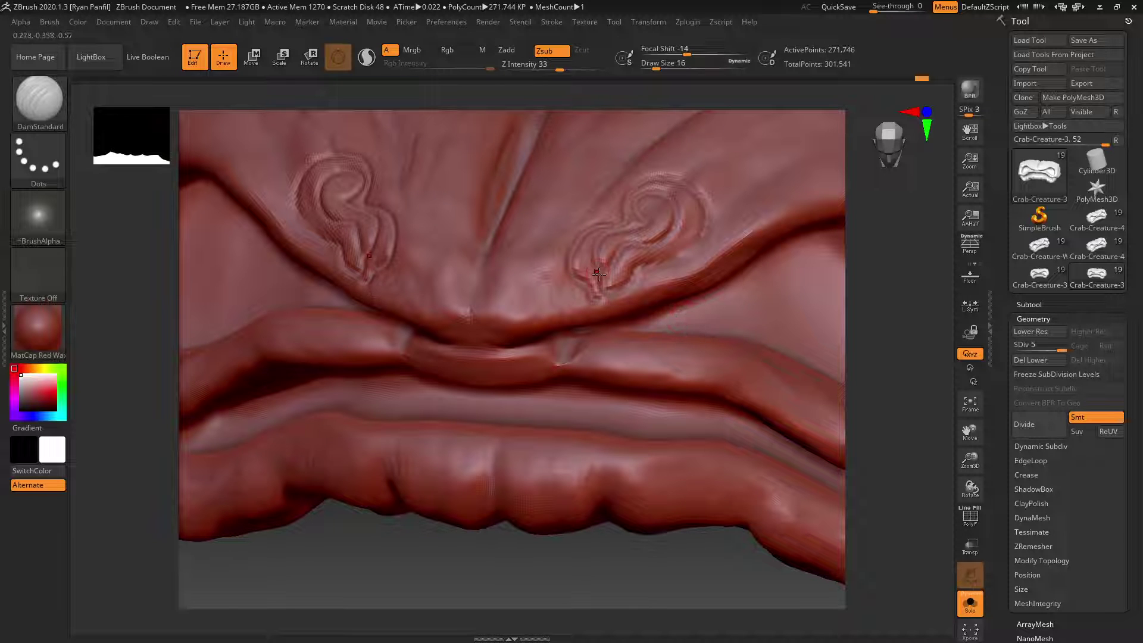
{"action": "mouse_move", "coordinate": [603, 248]}
{"action": "left_mouse_down"}
{"action": "mouse_move", "coordinate": [597, 258]}
{"action": "mouse_move", "coordinate": [583, 246]}
{"action": "mouse_move", "coordinate": [563, 275]}
{"action": "left_mouse_up"}
{"action": "left_click_drag", "start_coordinate": [577, 232], "coordinate": [599, 222]}
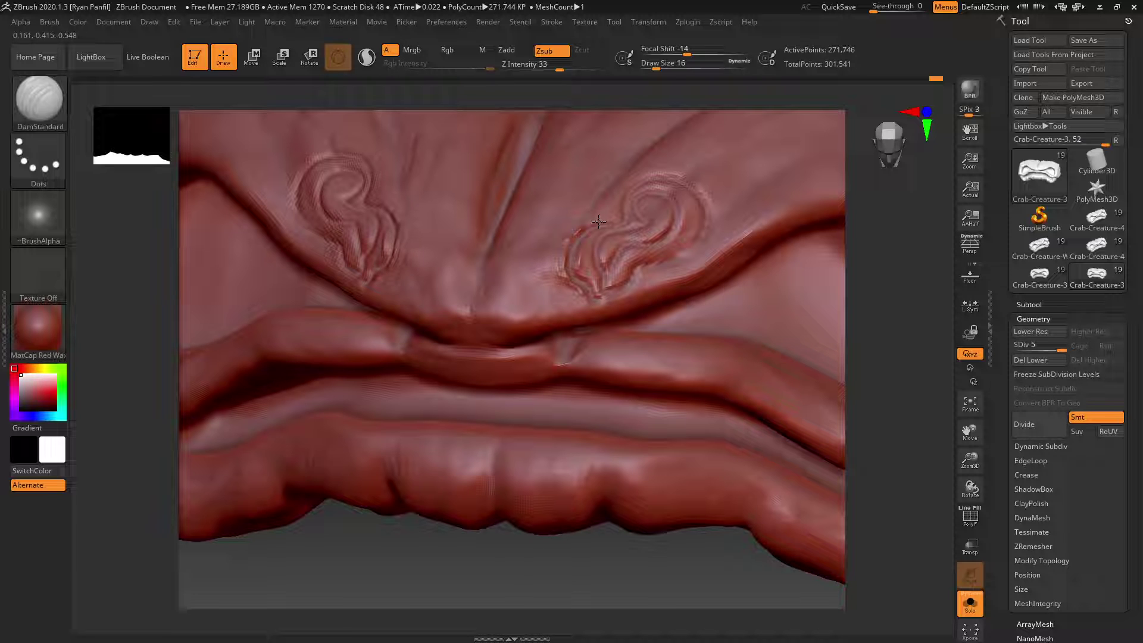
{"action": "left_click_drag", "start_coordinate": [636, 180], "coordinate": [628, 225]}
{"action": "mouse_move", "coordinate": [588, 259]}
{"action": "left_mouse_down"}
{"action": "mouse_move", "coordinate": [666, 224]}
{"action": "mouse_move", "coordinate": [618, 265]}
{"action": "mouse_move", "coordinate": [625, 277]}
{"action": "mouse_move", "coordinate": [701, 207]}
{"action": "mouse_move", "coordinate": [639, 191]}
{"action": "left_mouse_up"}
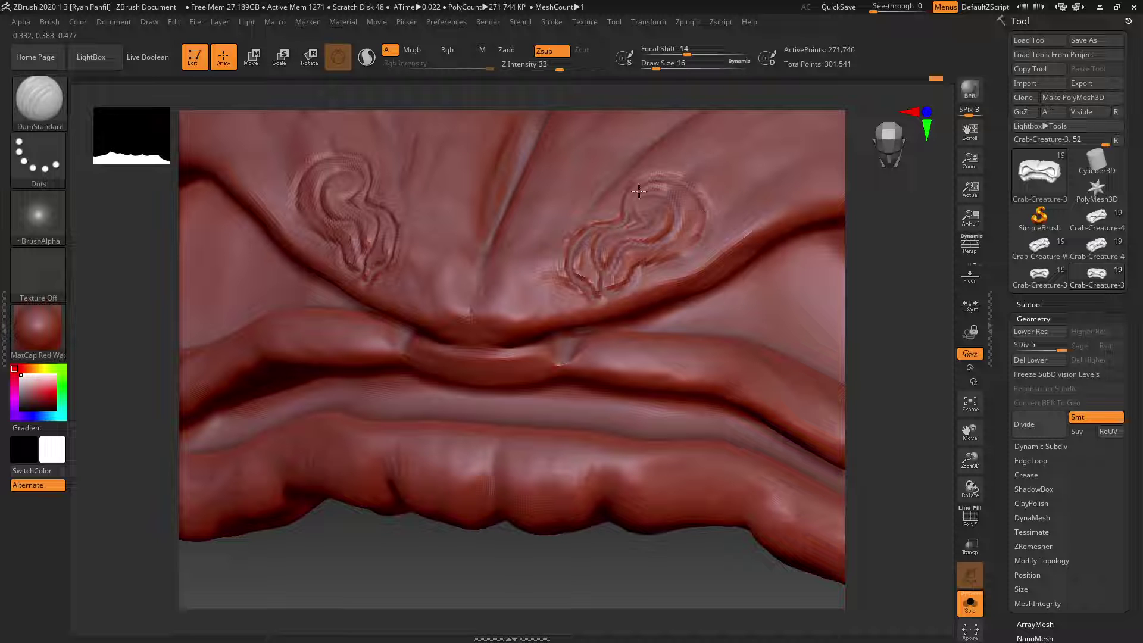
- Undo the swirl test strokes and compare the mesh at subdivision levels 4 and 5
{"action": "key", "text": "ctrl"}
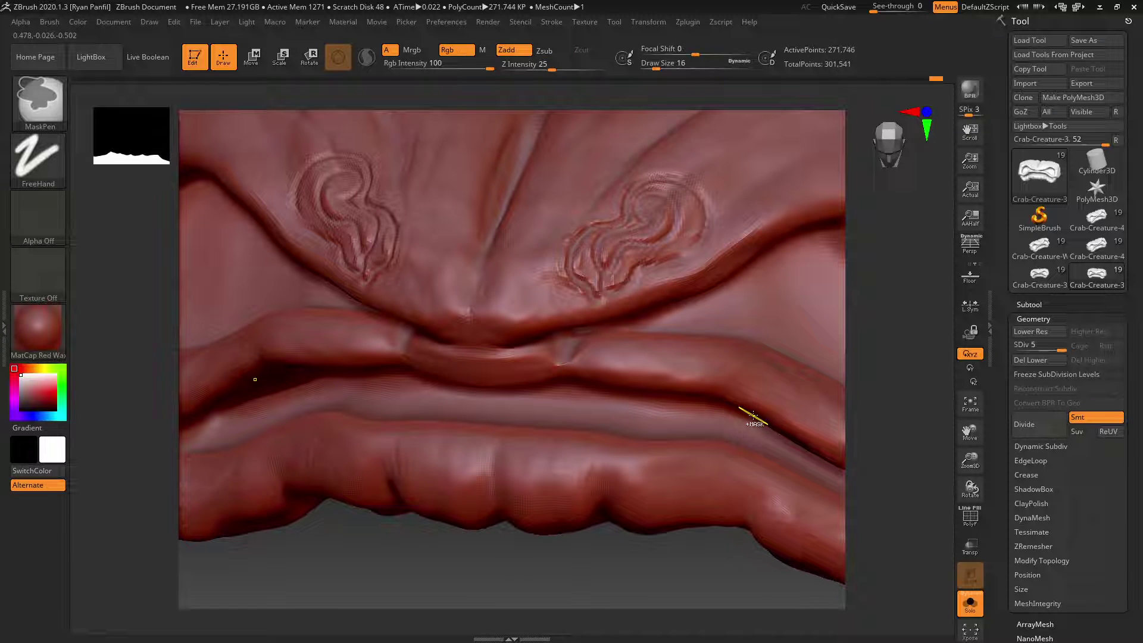
{"action": "key", "text": "shift+d"}
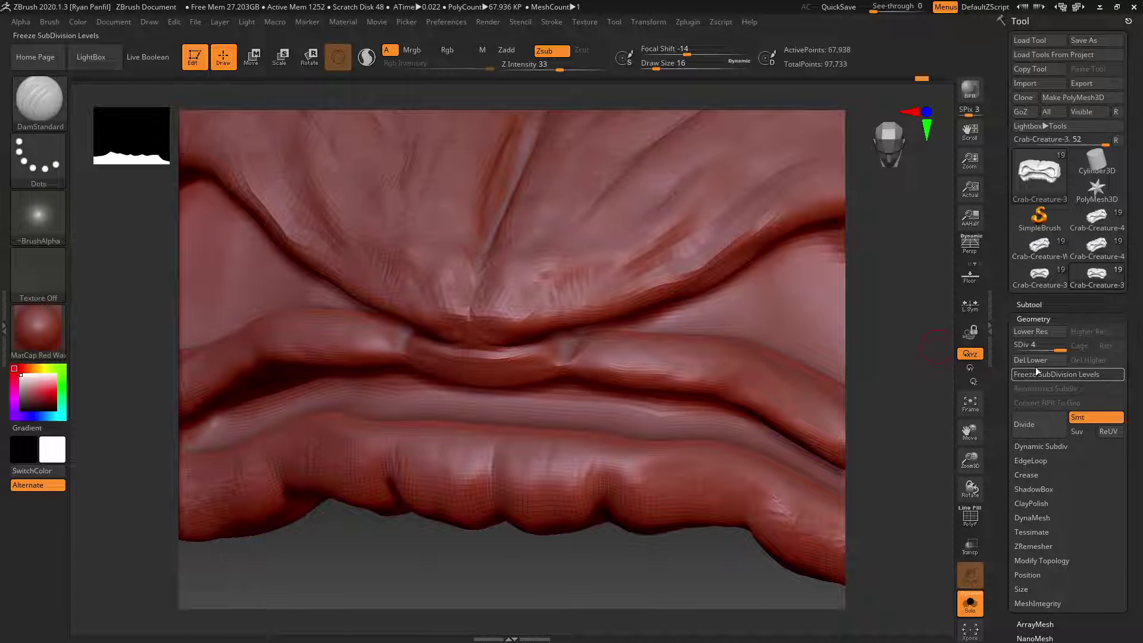
{"action": "key", "text": "d"}
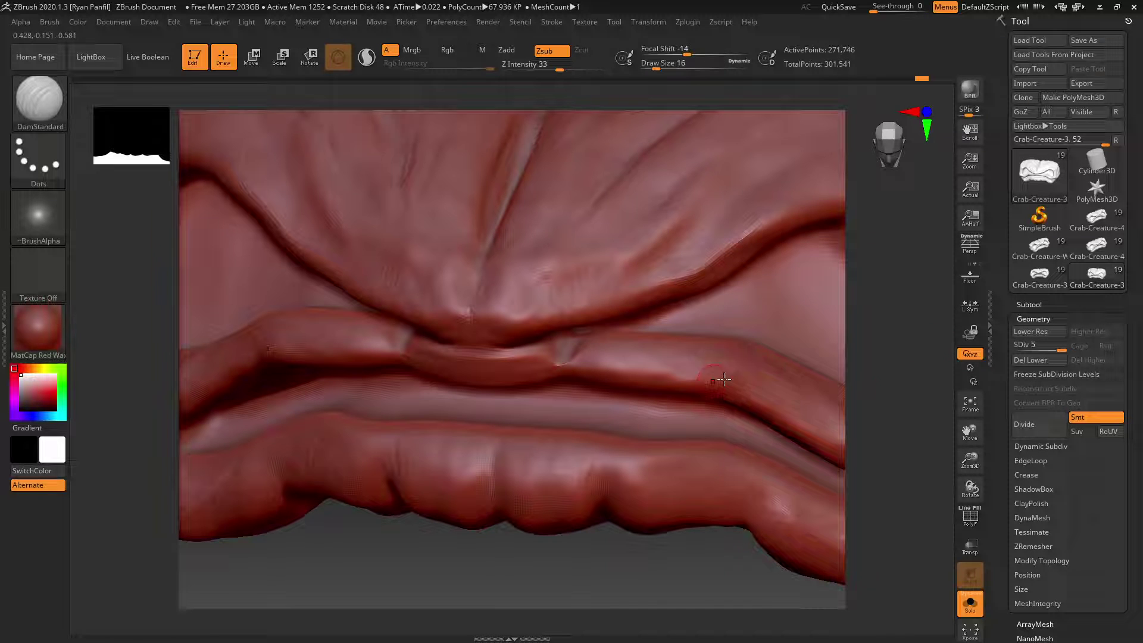
- Carve fine horizontal creases across the top of the bridge between the eye sockets and soften them
{"action": "mouse_move", "coordinate": [903, 331]}
{"action": "left_mouse_down"}
{"action": "mouse_move", "coordinate": [901, 309]}
{"action": "mouse_move", "coordinate": [817, 315]}
{"action": "left_mouse_up"}
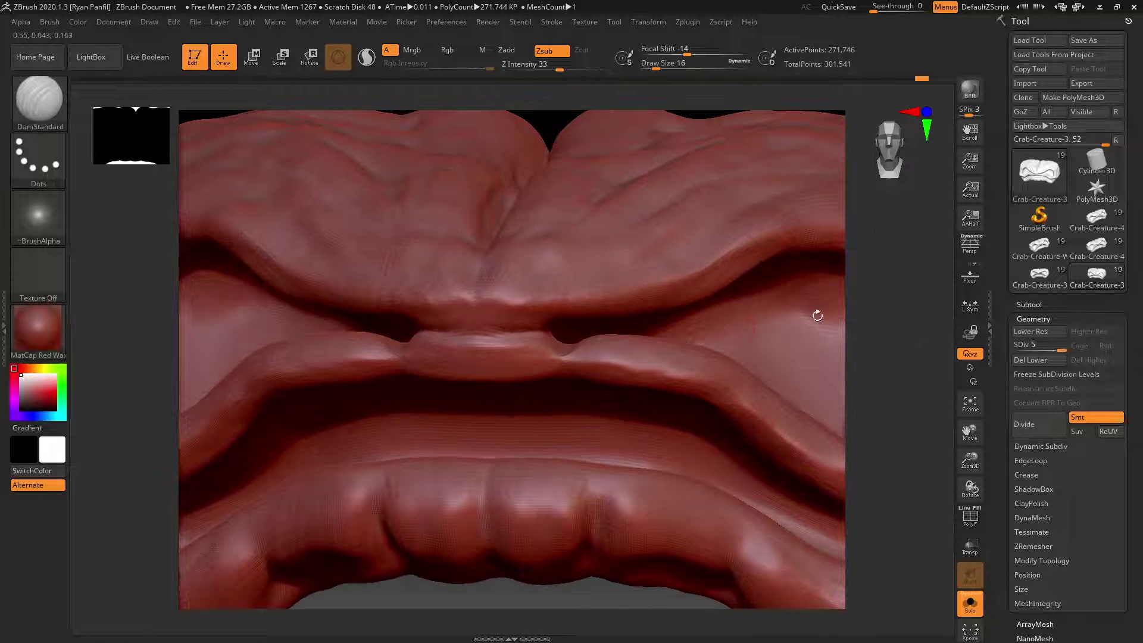
{"action": "left_click_drag", "start_coordinate": [433, 334], "coordinate": [492, 342]}
{"action": "left_click_drag", "start_coordinate": [895, 343], "coordinate": [898, 329]}
{"action": "mouse_move", "coordinate": [515, 332]}
{"action": "left_mouse_down"}
{"action": "mouse_move", "coordinate": [412, 328]}
{"action": "mouse_move", "coordinate": [452, 328]}
{"action": "left_mouse_up"}
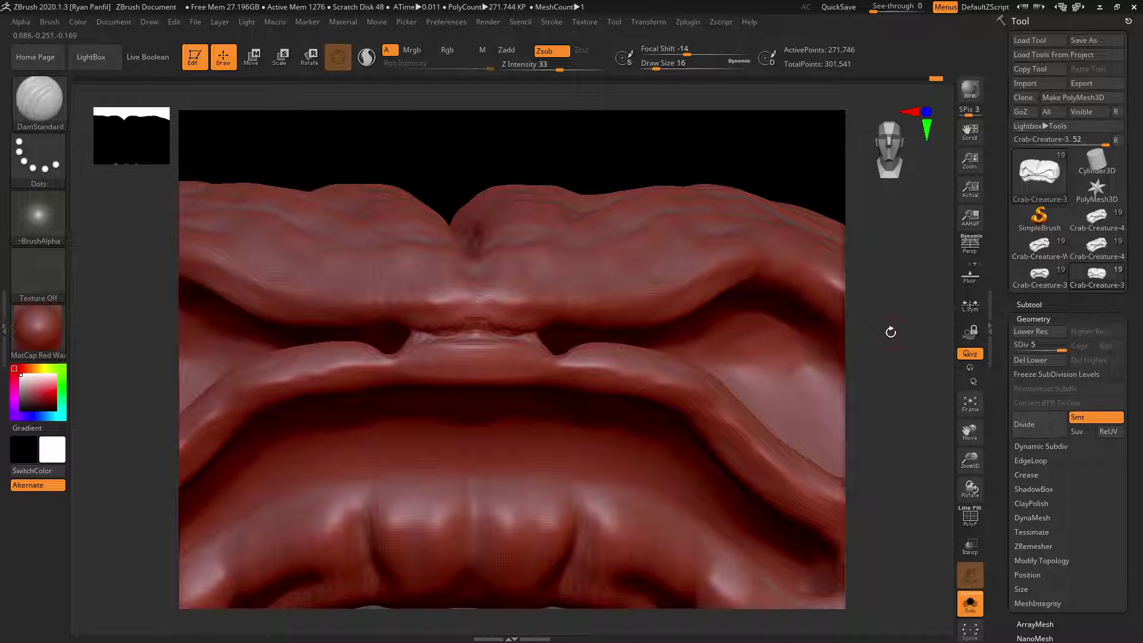
{"action": "left_click_drag", "start_coordinate": [891, 329], "coordinate": [915, 329]}
{"action": "key", "text": "shift"}
{"action": "left_click_drag", "start_coordinate": [461, 339], "coordinate": [504, 330]}
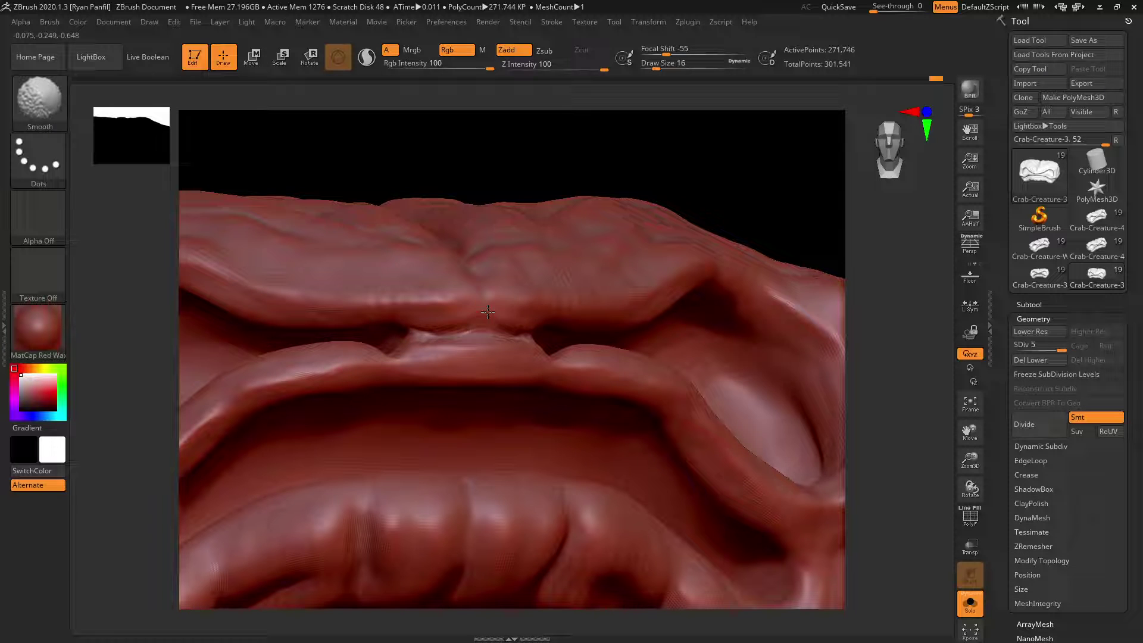
- Carve small creases along the bridge's lower edge and corners, then smooth them into the surface
{"action": "left_click_drag", "start_coordinate": [906, 331], "coordinate": [887, 322]}
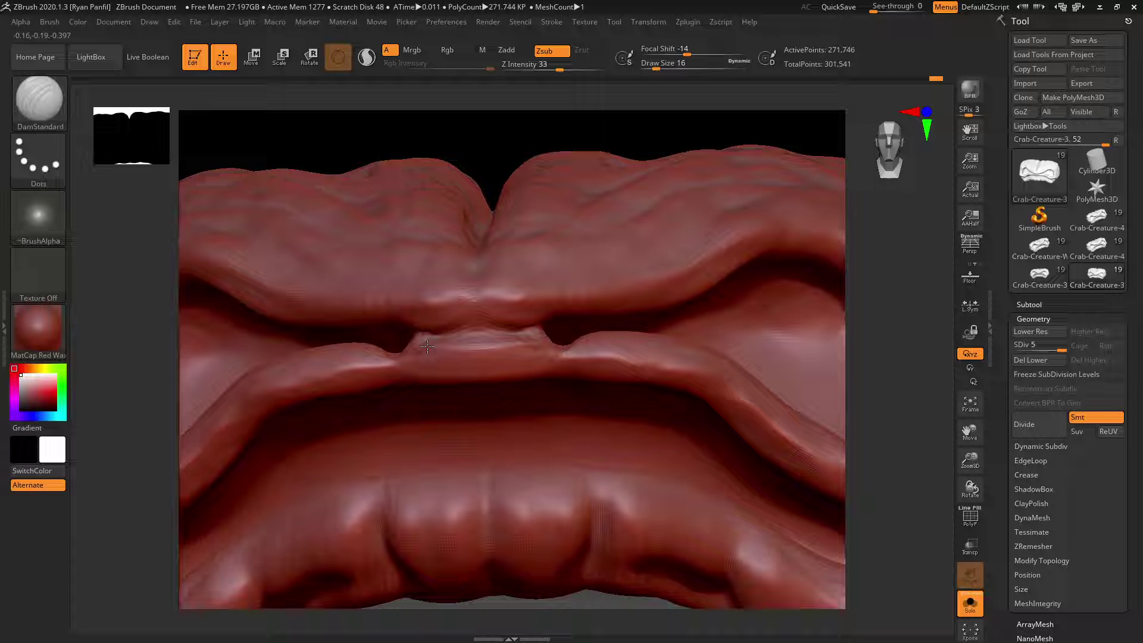
{"action": "left_click_drag", "start_coordinate": [438, 346], "coordinate": [460, 352]}
{"action": "left_click_drag", "start_coordinate": [531, 342], "coordinate": [547, 349]}
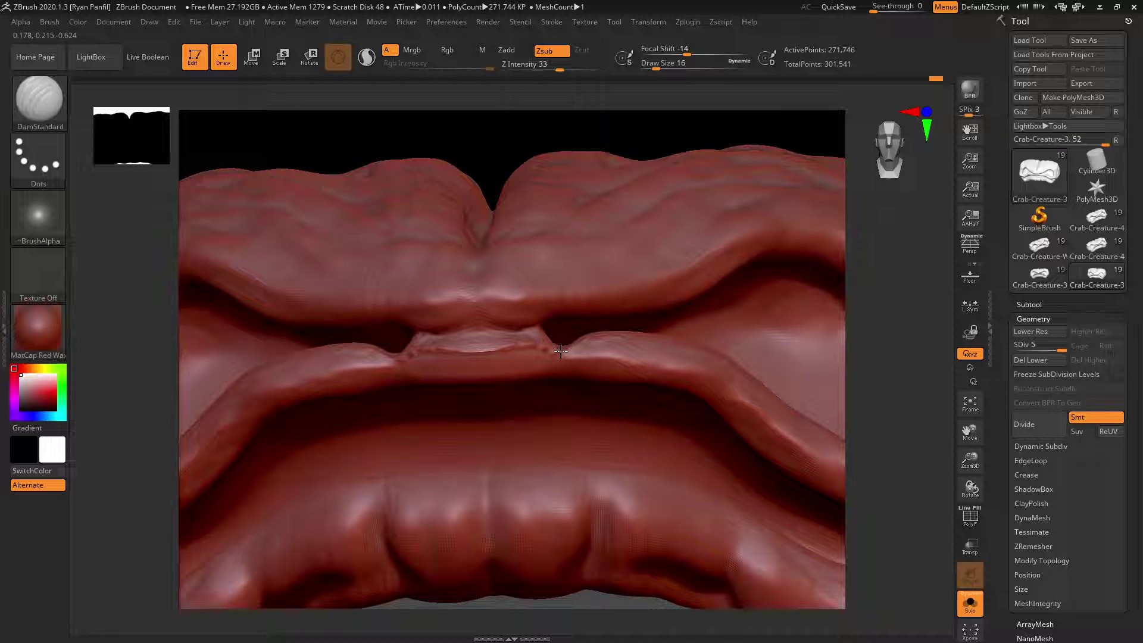
{"action": "key", "text": "shift"}
{"action": "left_click_drag", "start_coordinate": [493, 349], "coordinate": [388, 359], "text": "shift"}
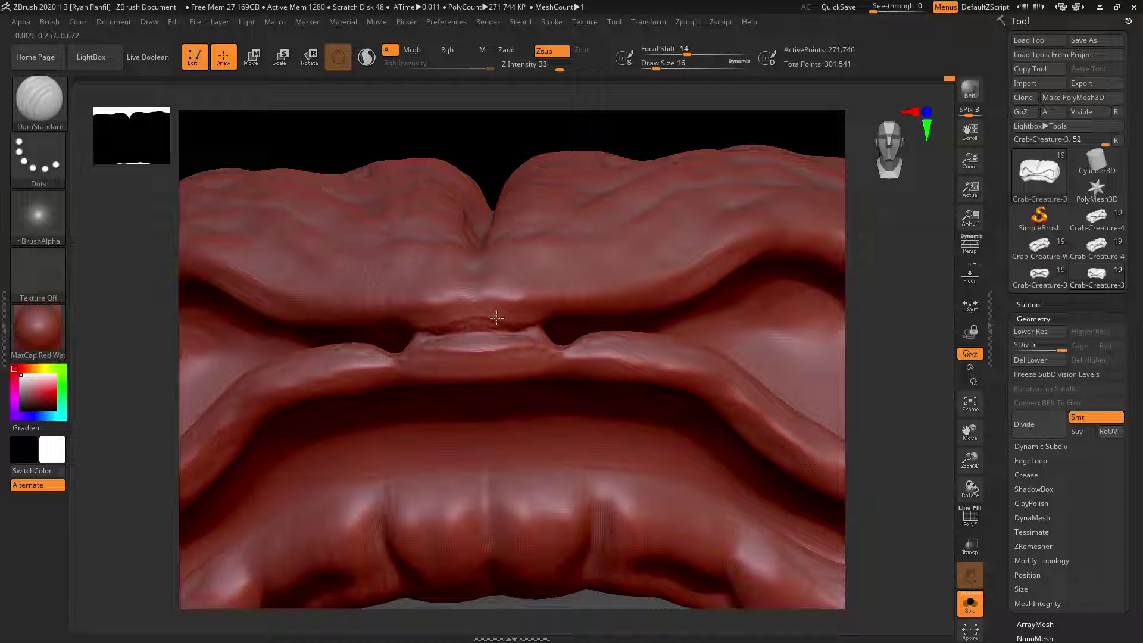
- Carve and smooth the folds where the brow's underside meets the bridge between the eye sockets
{"action": "key", "text": "shift"}
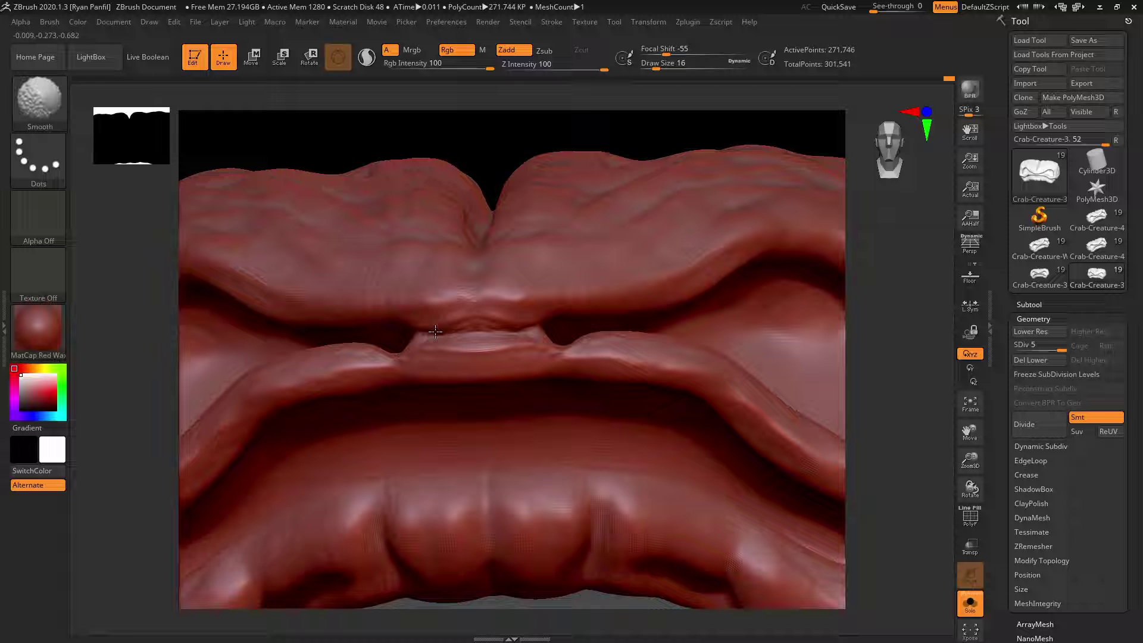
{"action": "mouse_move", "coordinate": [459, 329]}
{"action": "left_mouse_down", "text": "shift"}
{"action": "mouse_move", "coordinate": [511, 325]}
{"action": "mouse_move", "coordinate": [449, 323]}
{"action": "left_mouse_up", "text": "shift"}
{"action": "key", "text": "shift"}
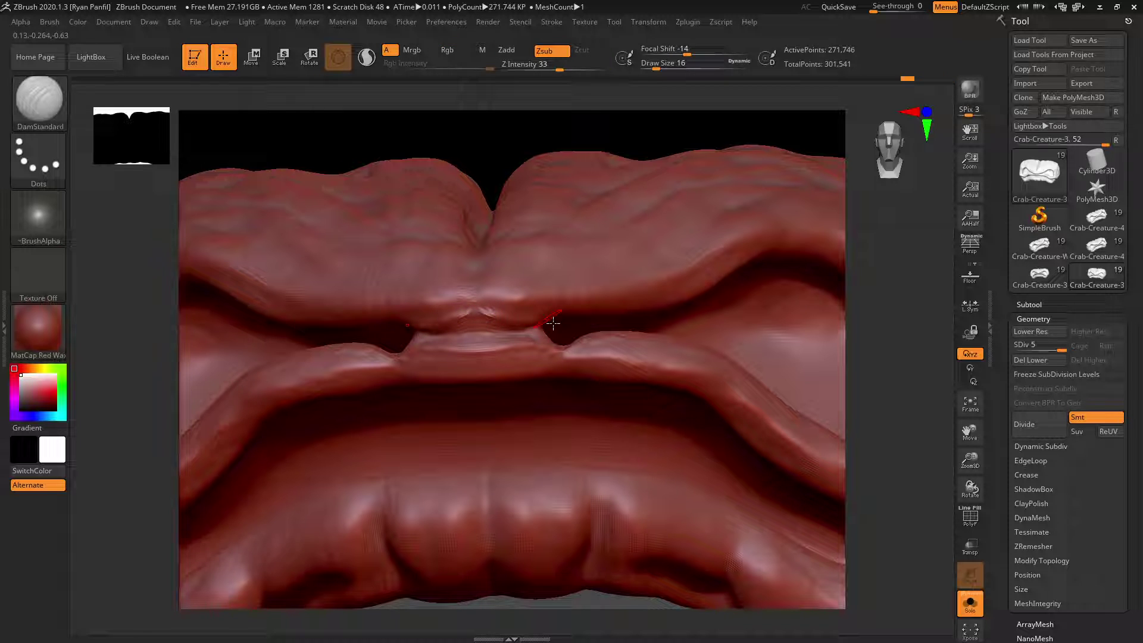
{"action": "left_click_drag", "start_coordinate": [833, 322], "coordinate": [900, 319]}
{"action": "key", "text": "shift"}
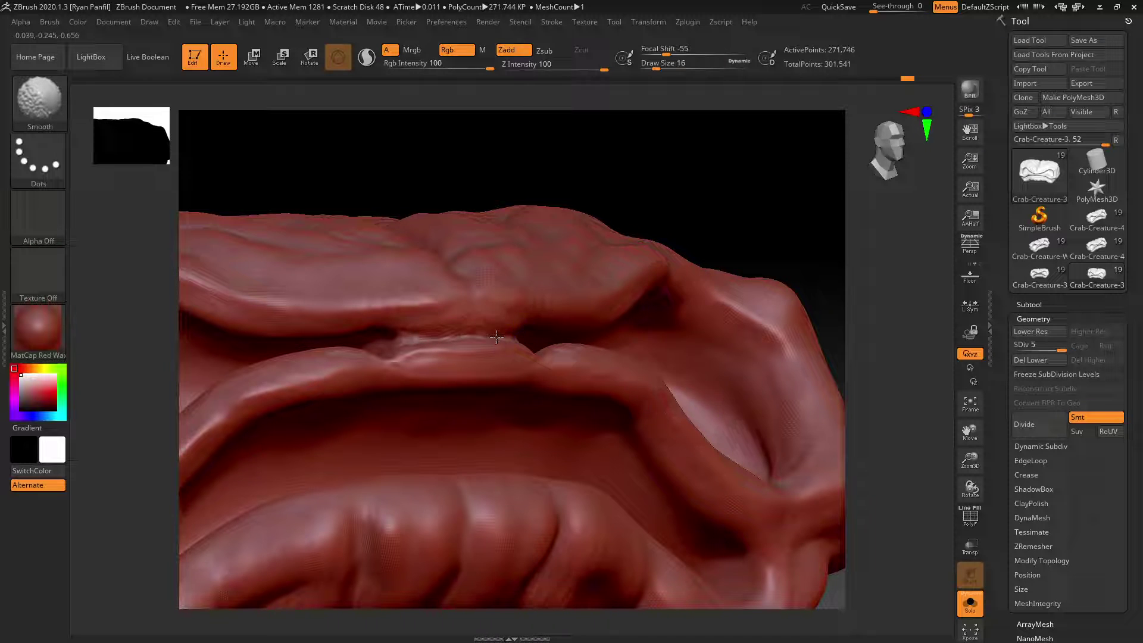
{"action": "left_click_drag", "start_coordinate": [668, 247], "coordinate": [734, 216], "text": "shift"}
- Set the Draw Size to 36 and sharpen the central forehead groove from the top notch down to the brow edge
{"action": "left_click_drag", "start_coordinate": [836, 396], "coordinate": [882, 359]}
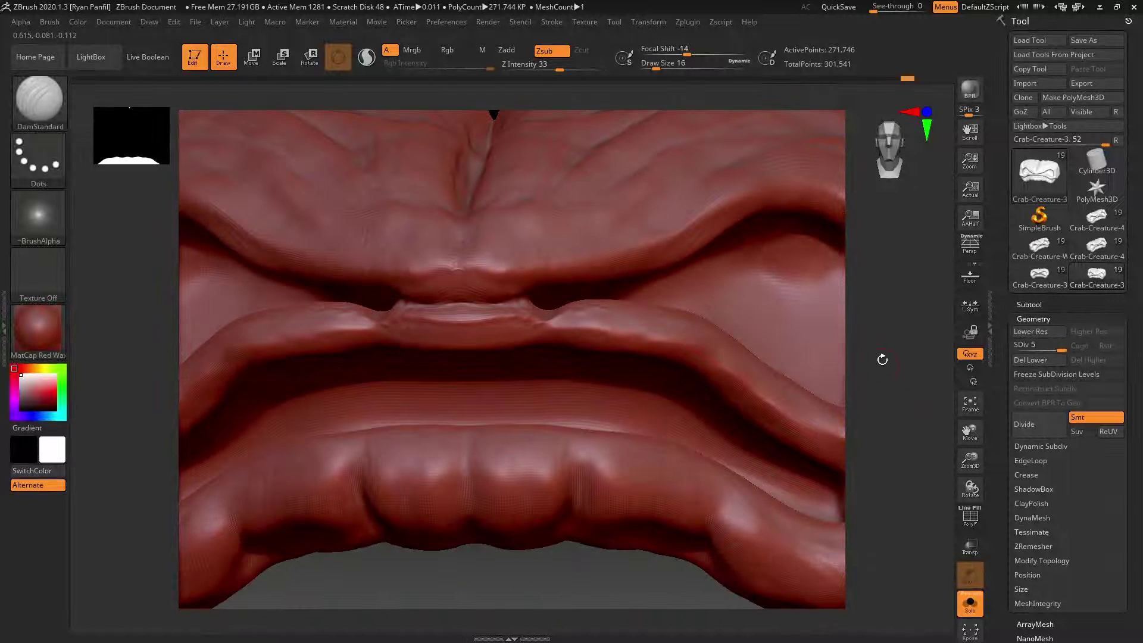
{"action": "left_click_drag", "start_coordinate": [904, 253], "coordinate": [898, 337], "text": "alt"}
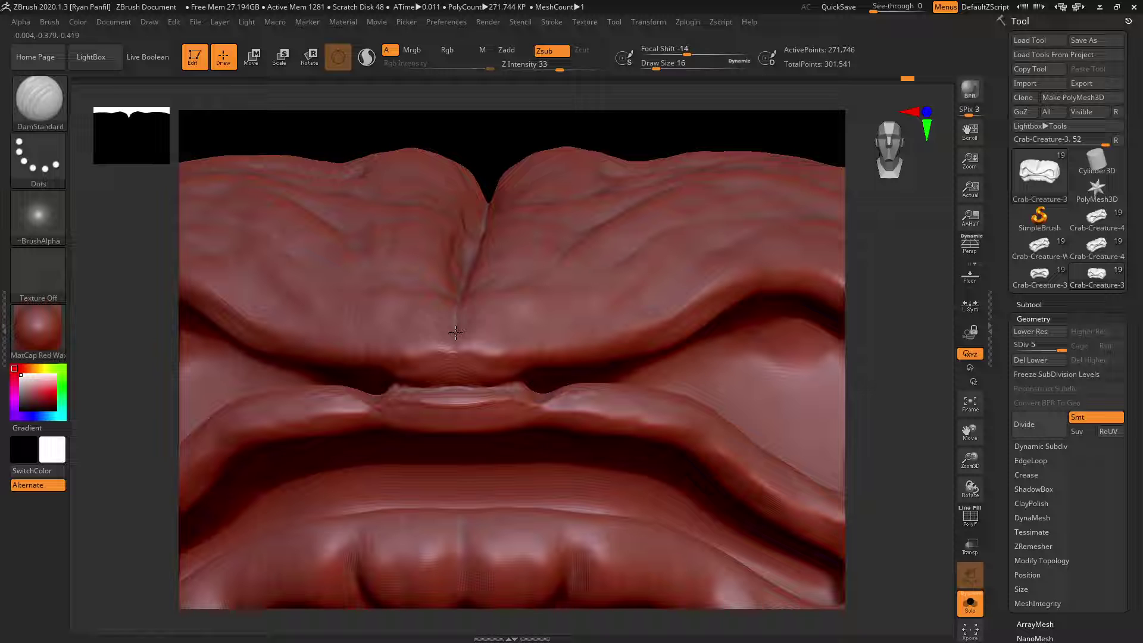
{"action": "mouse_move", "coordinate": [460, 312]}
{"action": "left_mouse_down"}
{"action": "mouse_move", "coordinate": [454, 350]}
{"action": "mouse_move", "coordinate": [456, 292]}
{"action": "left_mouse_up"}
{"action": "left_click_drag", "start_coordinate": [899, 281], "coordinate": [832, 307]}
{"action": "key", "text": "bracketright"}
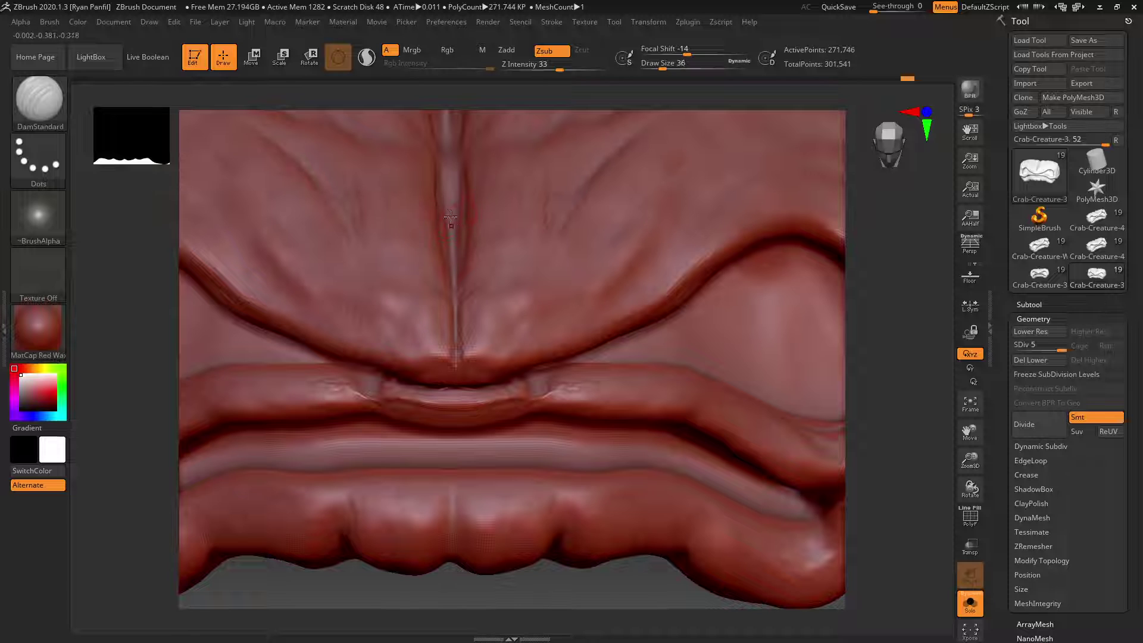
{"action": "mouse_move", "coordinate": [452, 247]}
{"action": "left_mouse_down"}
{"action": "mouse_move", "coordinate": [457, 364]}
{"action": "mouse_move", "coordinate": [457, 341]}
{"action": "left_mouse_up"}
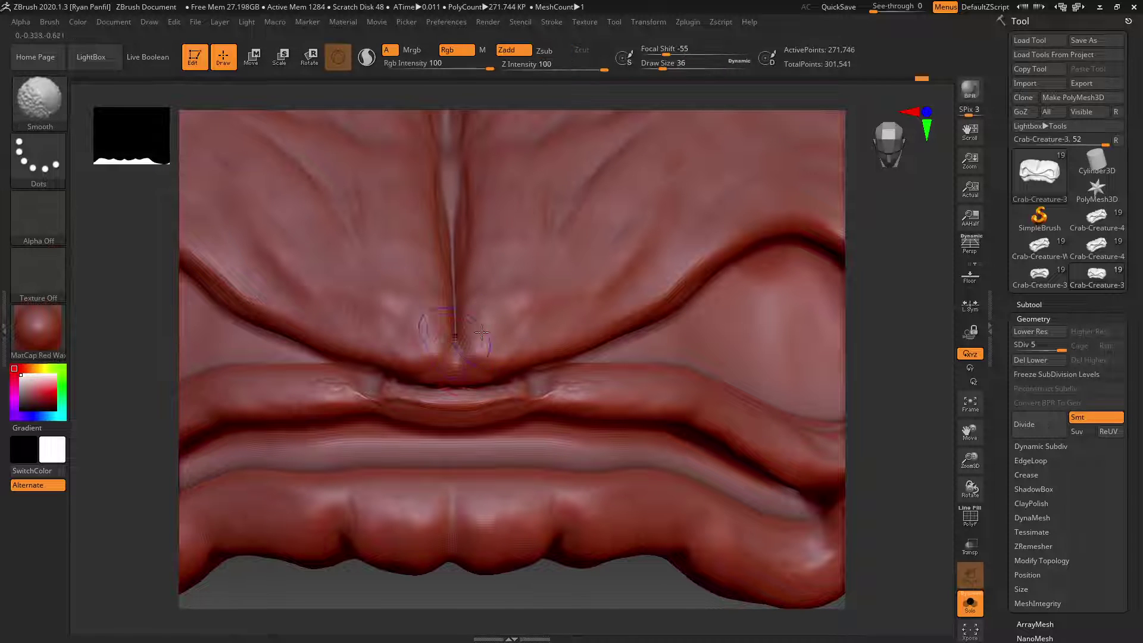
{"action": "left_click_drag", "start_coordinate": [890, 220], "coordinate": [854, 399], "text": "alt"}
{"action": "left_click_drag", "start_coordinate": [403, 232], "coordinate": [412, 281]}
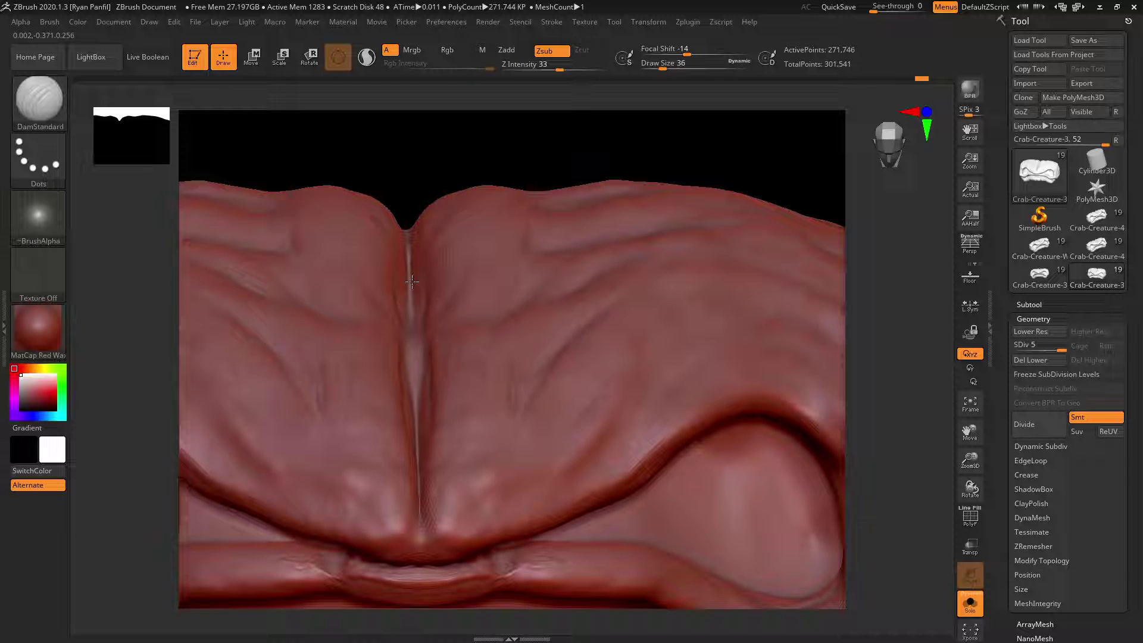
- Carve parallel strokes along both sides of the central forehead groove, from the top notch down to the brow edge
{"action": "left_click_drag", "start_coordinate": [474, 170], "coordinate": [438, 290]}
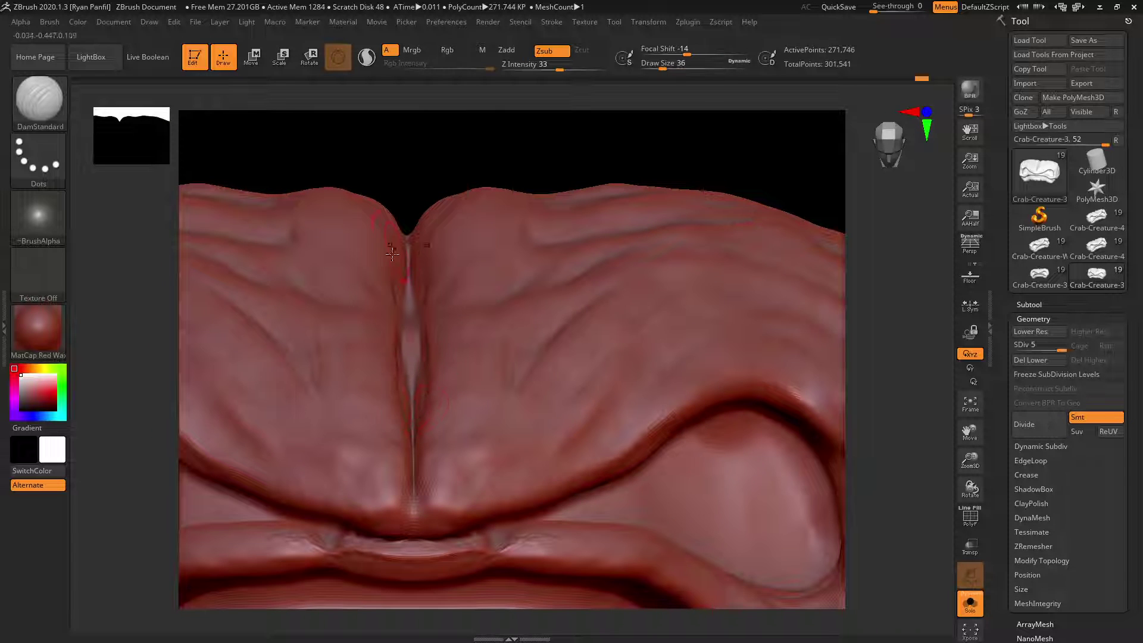
{"action": "mouse_move", "coordinate": [447, 167]}
{"action": "left_mouse_down"}
{"action": "mouse_move", "coordinate": [400, 268]}
{"action": "mouse_move", "coordinate": [424, 281]}
{"action": "mouse_move", "coordinate": [421, 293]}
{"action": "left_mouse_up"}
{"action": "left_click_drag", "start_coordinate": [527, 155], "coordinate": [508, 226]}
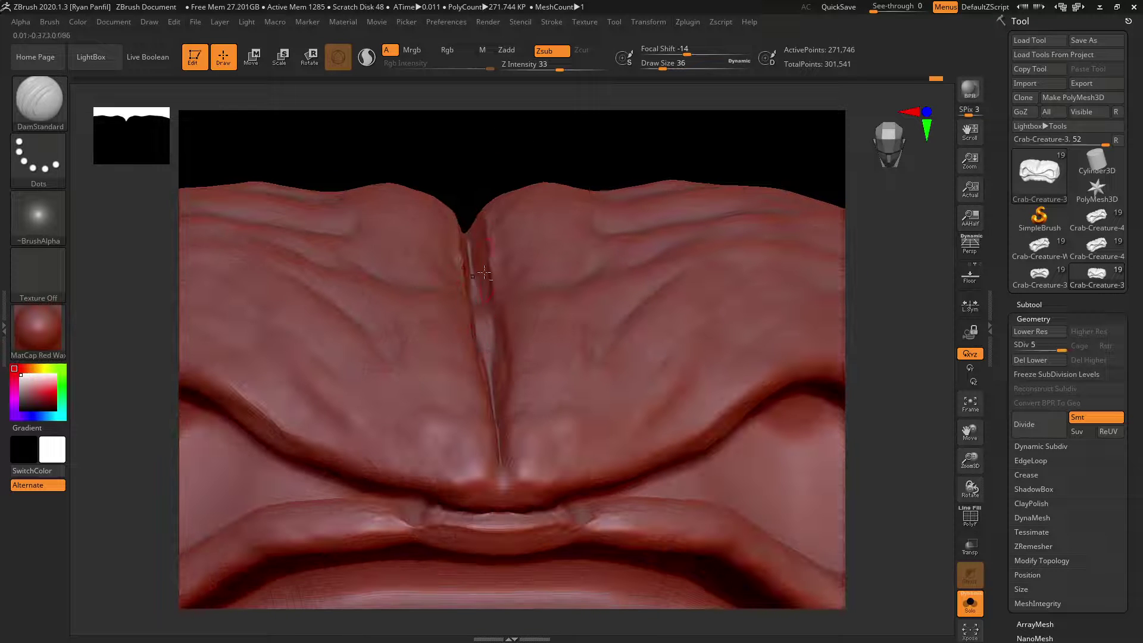
{"action": "mouse_move", "coordinate": [511, 168]}
{"action": "left_mouse_down"}
{"action": "mouse_move", "coordinate": [480, 173]}
{"action": "mouse_move", "coordinate": [415, 411]}
{"action": "mouse_move", "coordinate": [496, 158]}
{"action": "mouse_move", "coordinate": [479, 159]}
{"action": "mouse_move", "coordinate": [393, 518]}
{"action": "left_mouse_up"}
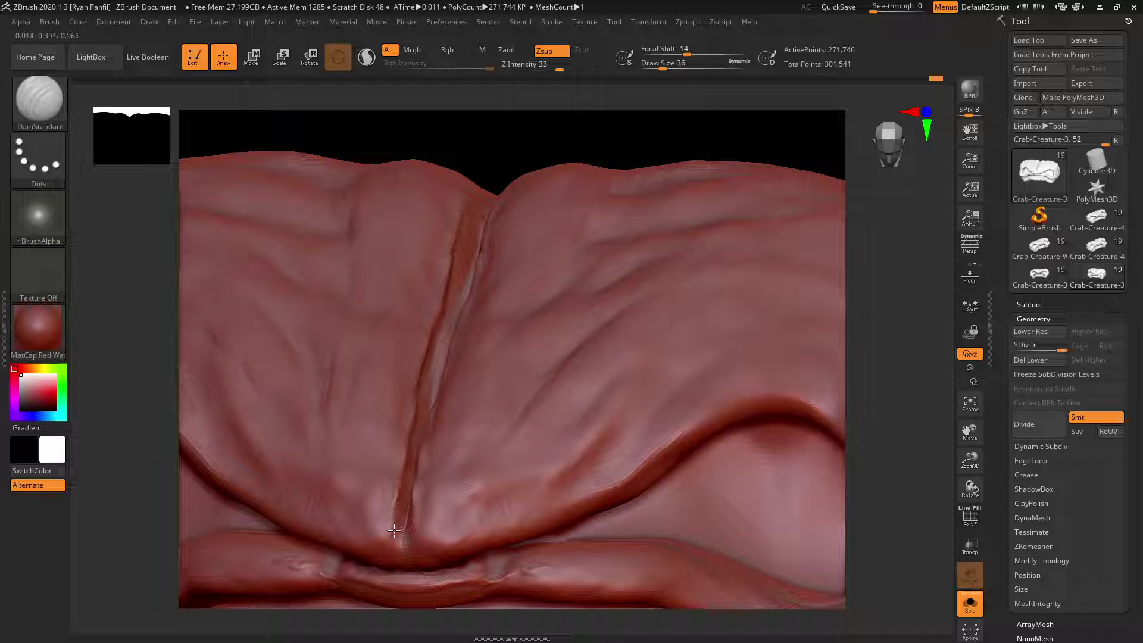
- Refine the brow edge beneath the central forehead groove and smooth the small creases along its underside
{"action": "left_click_drag", "start_coordinate": [895, 387], "coordinate": [893, 452]}
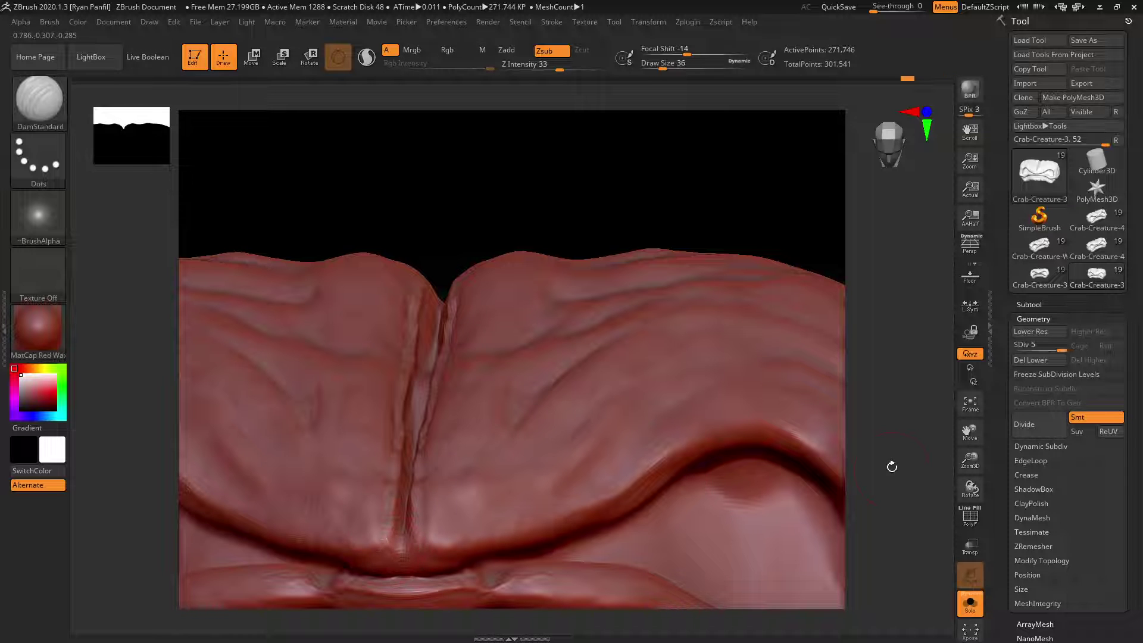
{"action": "left_click_drag", "start_coordinate": [890, 465], "coordinate": [906, 328]}
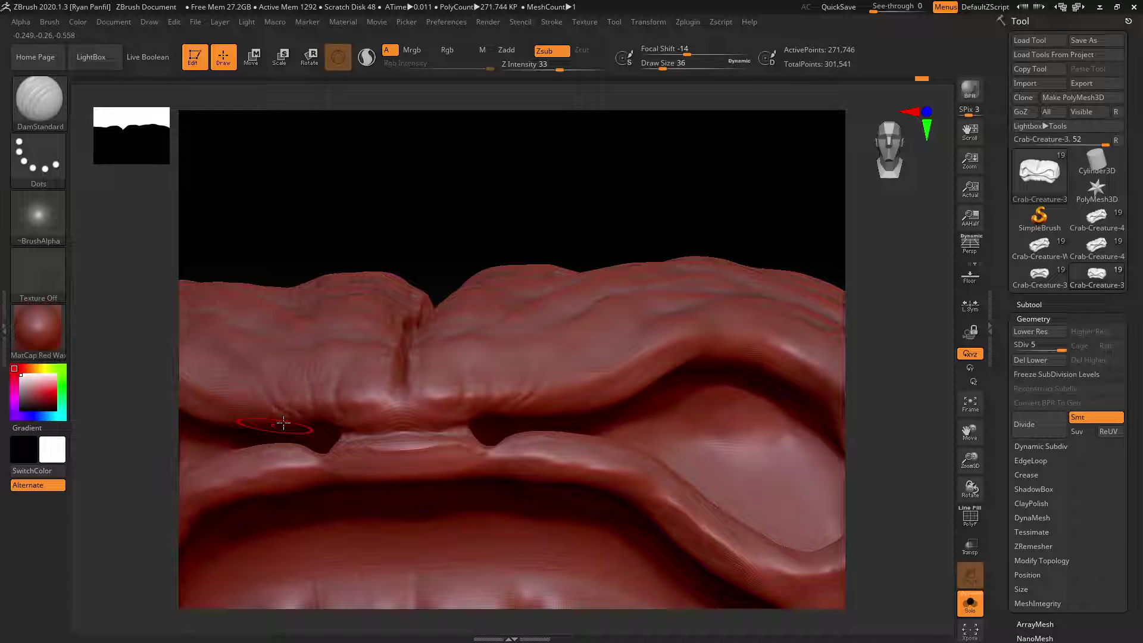
{"action": "left_click_drag", "start_coordinate": [372, 398], "coordinate": [377, 372]}
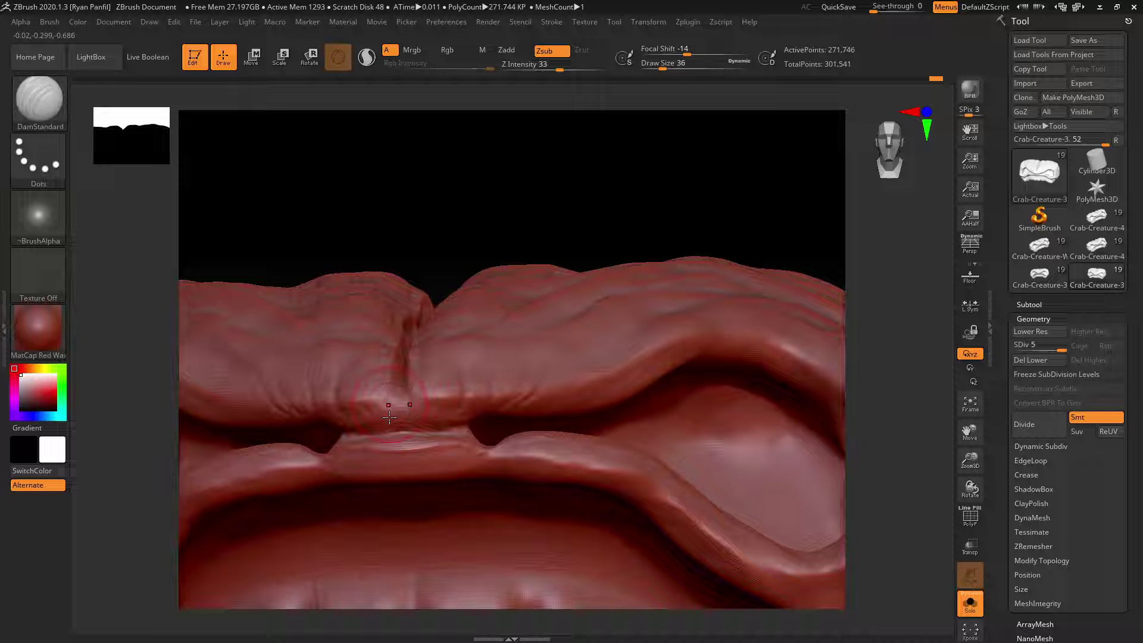
{"action": "mouse_move", "coordinate": [540, 390]}
{"action": "left_mouse_down", "text": "shift"}
{"action": "mouse_move", "coordinate": [532, 381]}
{"action": "mouse_move", "coordinate": [308, 399]}
{"action": "left_mouse_up", "text": "shift"}
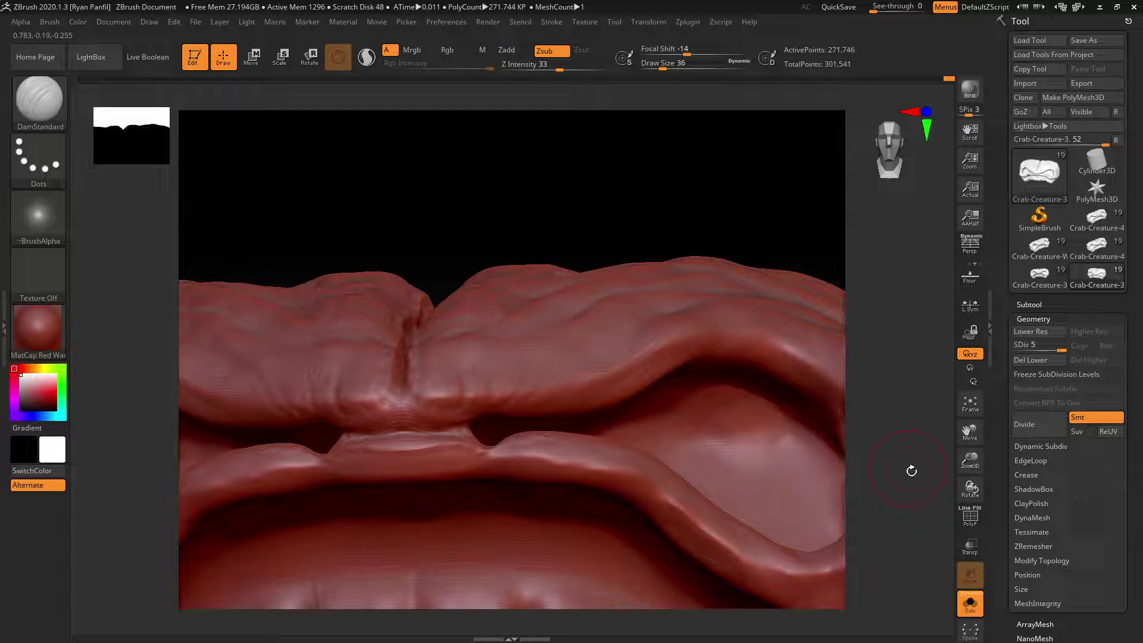
- Carve a vertical crease down the centre of the head's lowest ridge and extend it onto the underside
{"action": "left_click_drag", "start_coordinate": [908, 470], "coordinate": [903, 347], "text": "alt"}
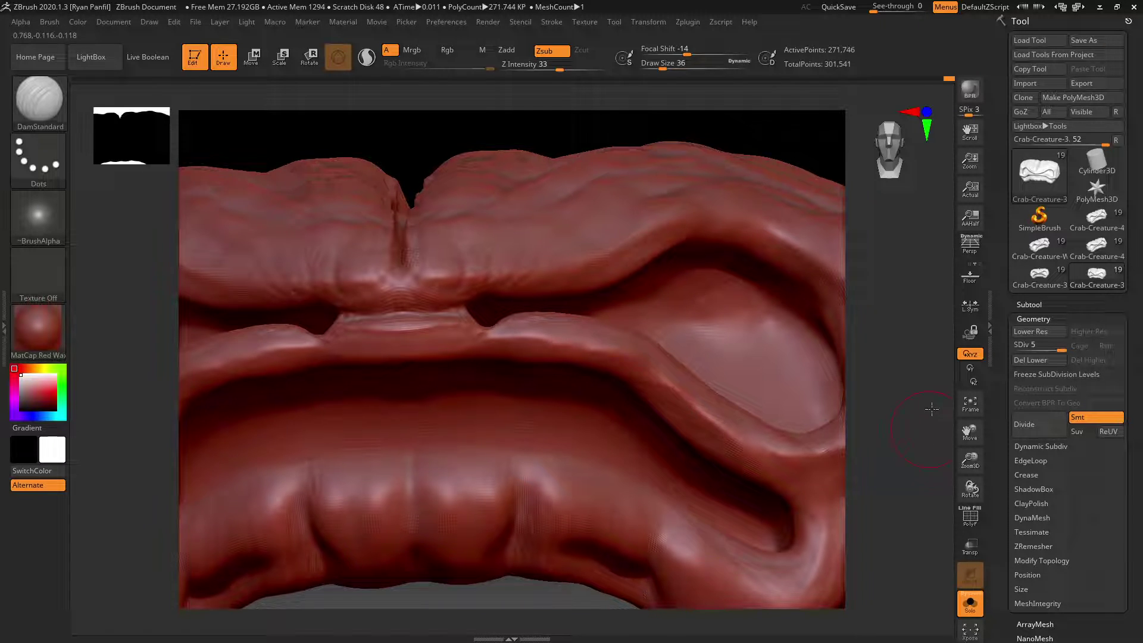
{"action": "left_click_drag", "start_coordinate": [932, 408], "coordinate": [934, 382], "text": "alt"}
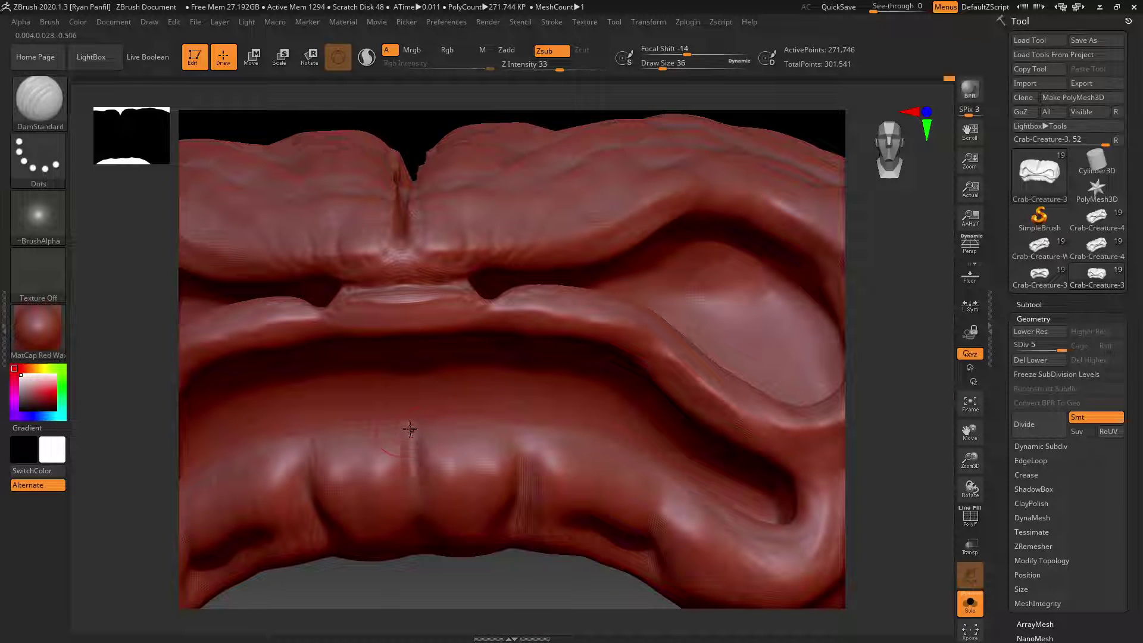
{"action": "left_click_drag", "start_coordinate": [410, 428], "coordinate": [415, 516]}
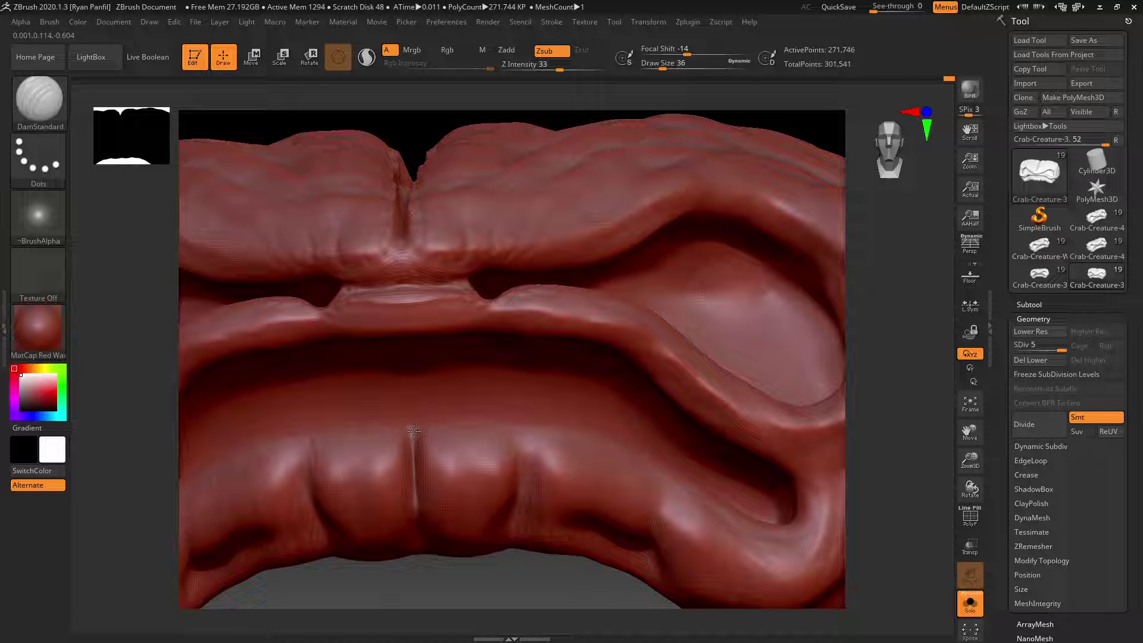
{"action": "left_click_drag", "start_coordinate": [906, 446], "coordinate": [913, 372], "text": "alt"}
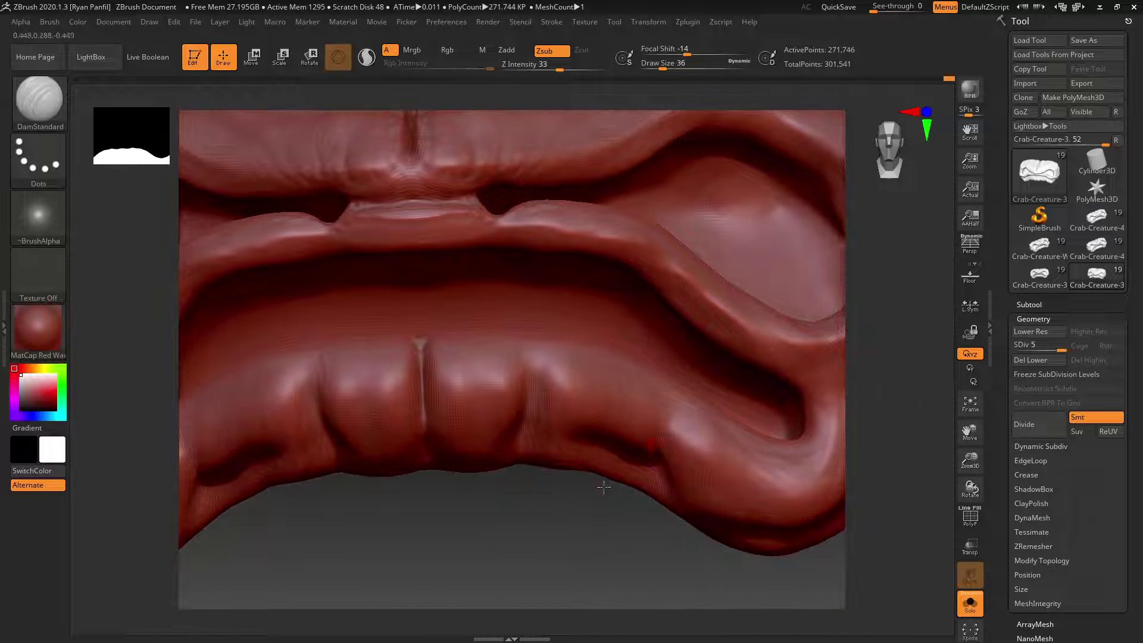
{"action": "left_click_drag", "start_coordinate": [536, 538], "coordinate": [529, 477]}
{"action": "left_click_drag", "start_coordinate": [426, 418], "coordinate": [442, 505]}
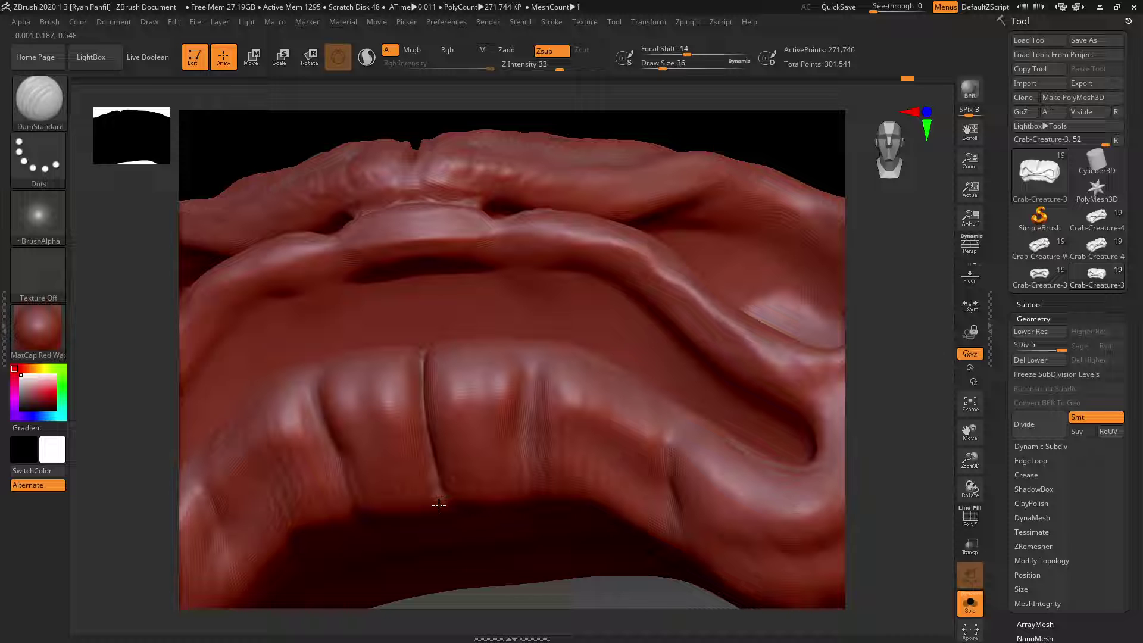
{"action": "left_click_drag", "start_coordinate": [897, 486], "coordinate": [895, 428]}
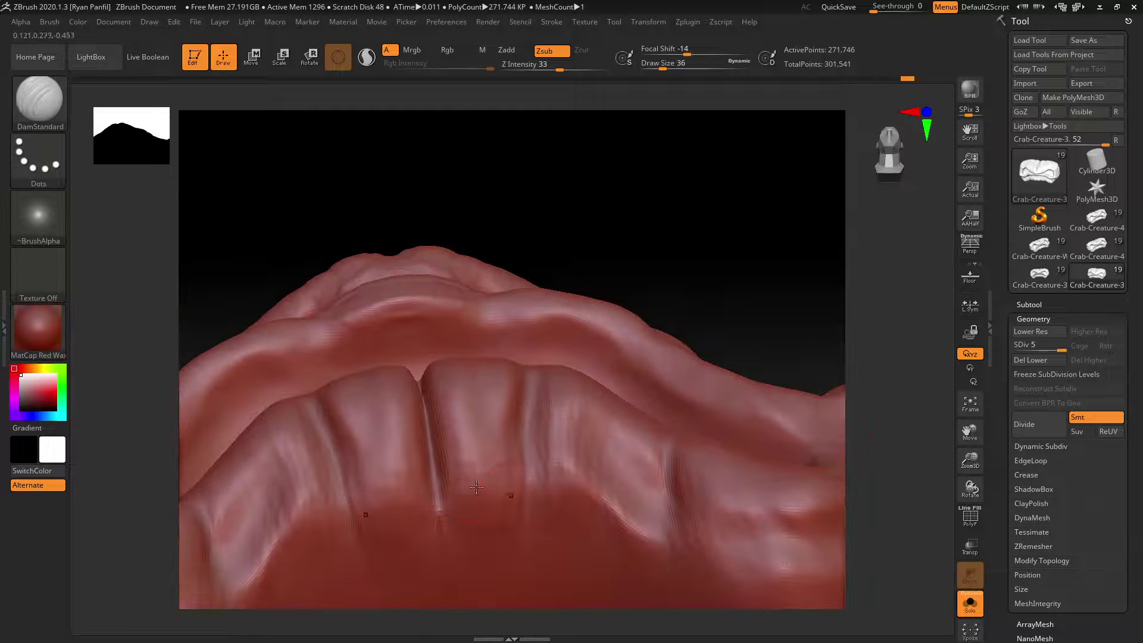
{"action": "left_click_drag", "start_coordinate": [436, 494], "coordinate": [447, 566]}
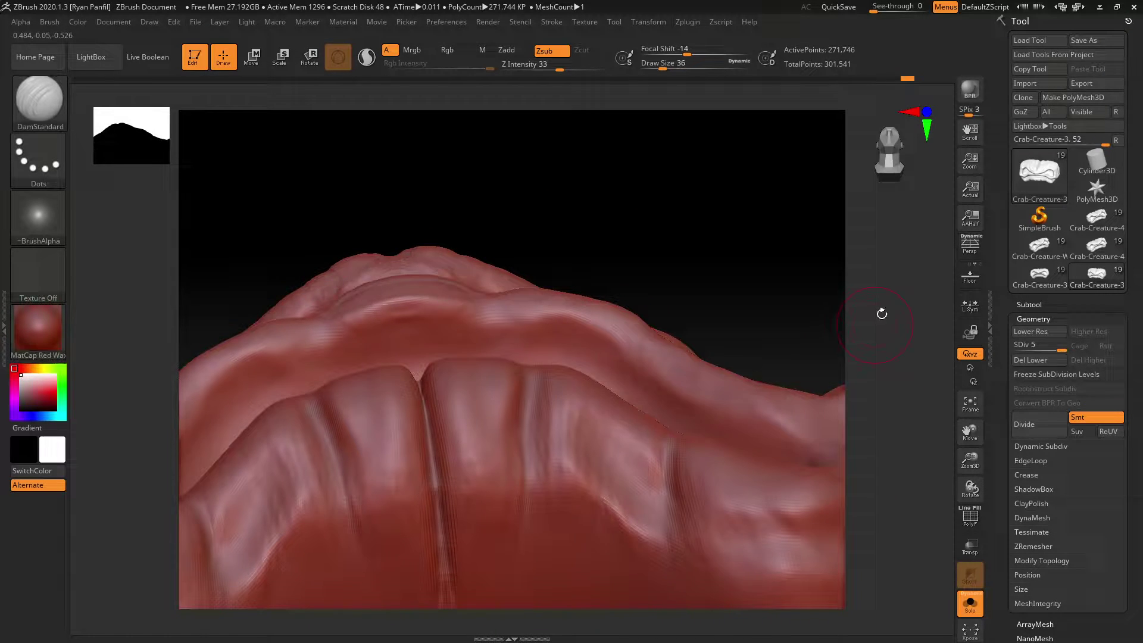
- Carve mirrored grooves beside the lowest ridge's central crease, continue them onto the underside and soften them
{"action": "left_click_drag", "start_coordinate": [881, 311], "coordinate": [830, 442]}
{"action": "left_click_drag", "start_coordinate": [904, 415], "coordinate": [598, 393]}
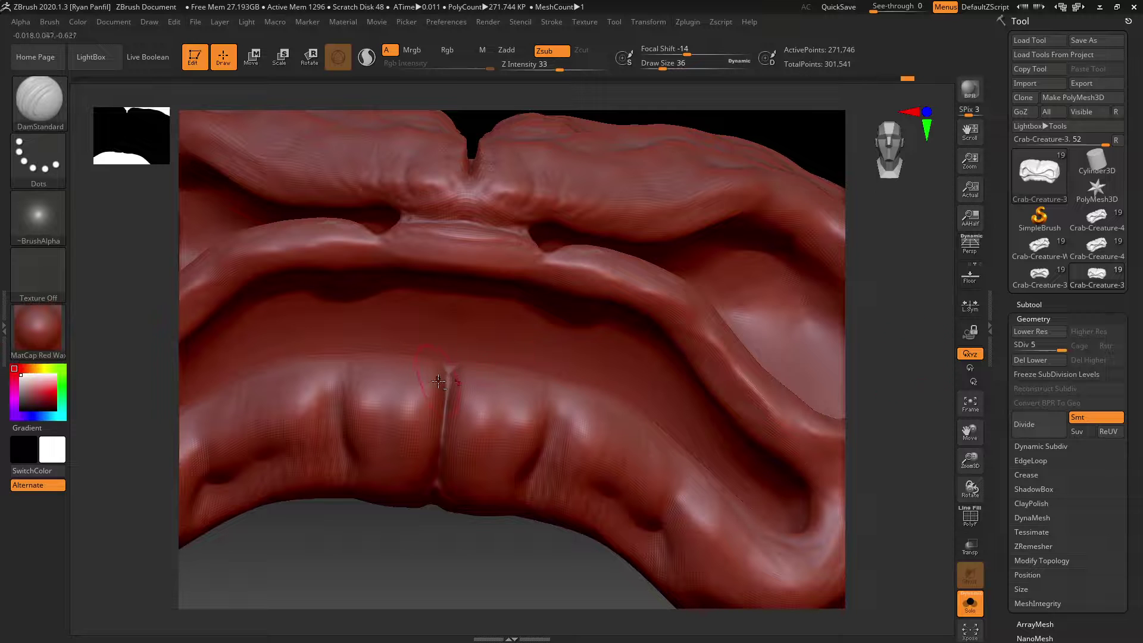
{"action": "left_click_drag", "start_coordinate": [438, 381], "coordinate": [425, 455]}
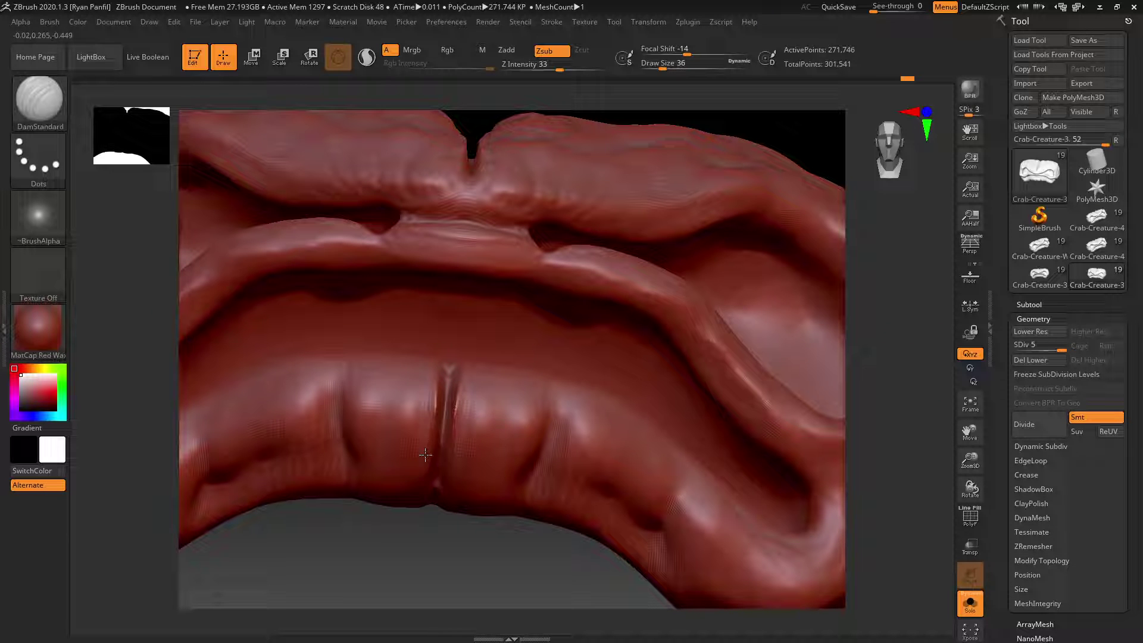
{"action": "left_click_drag", "start_coordinate": [437, 381], "coordinate": [434, 418]}
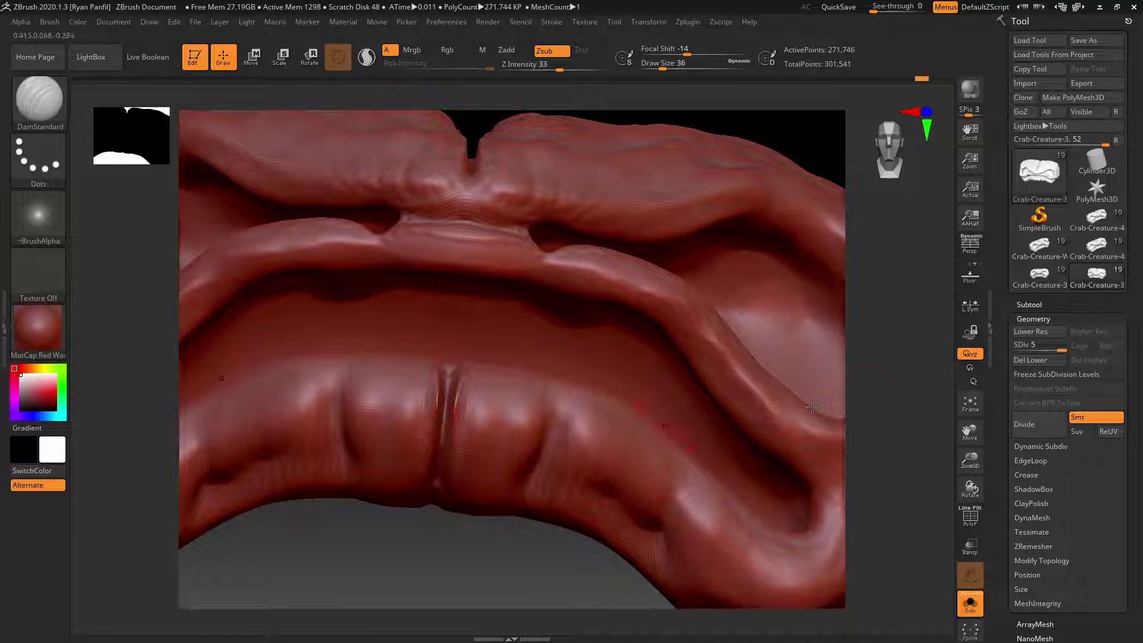
{"action": "left_click_drag", "start_coordinate": [907, 406], "coordinate": [906, 334]}
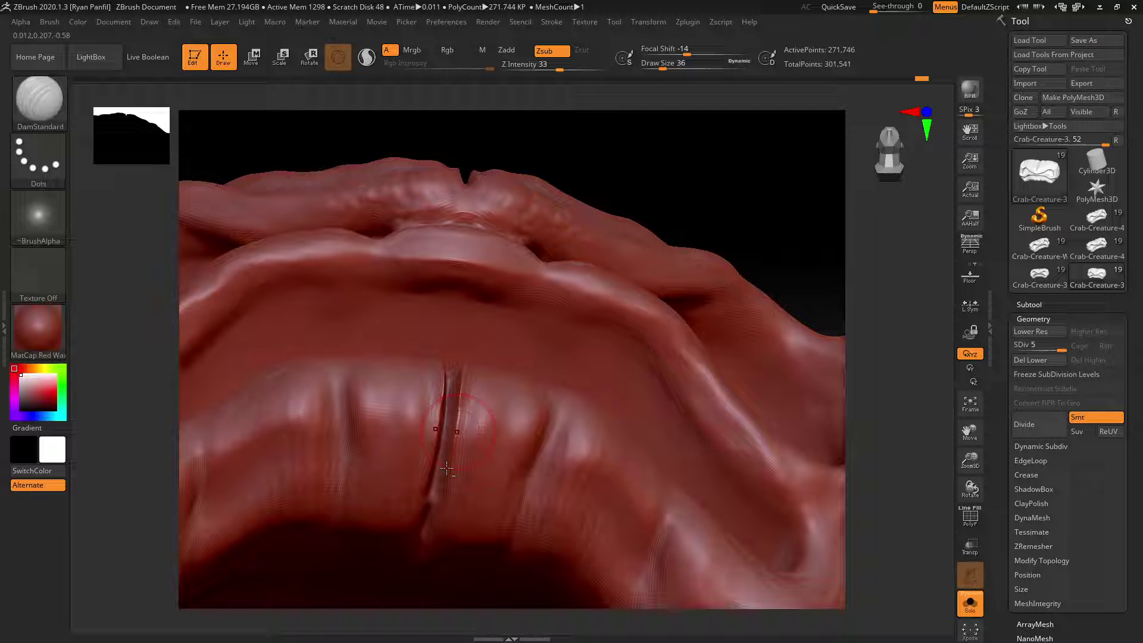
{"action": "left_click_drag", "start_coordinate": [901, 393], "coordinate": [902, 453]}
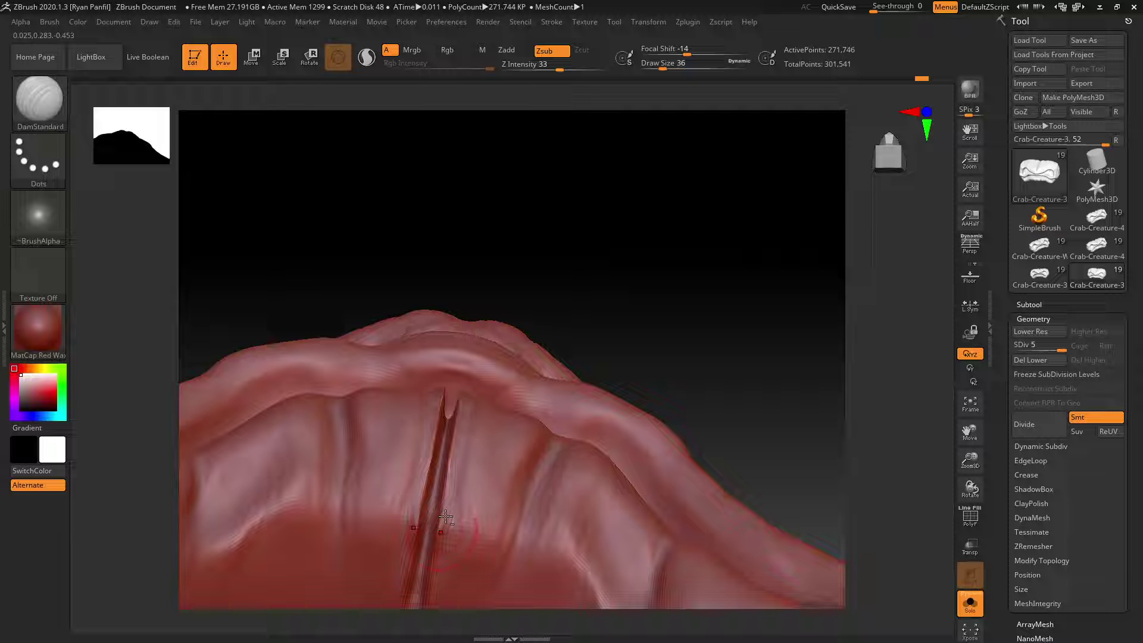
{"action": "key", "text": "shift"}
{"action": "key", "text": "shift"}
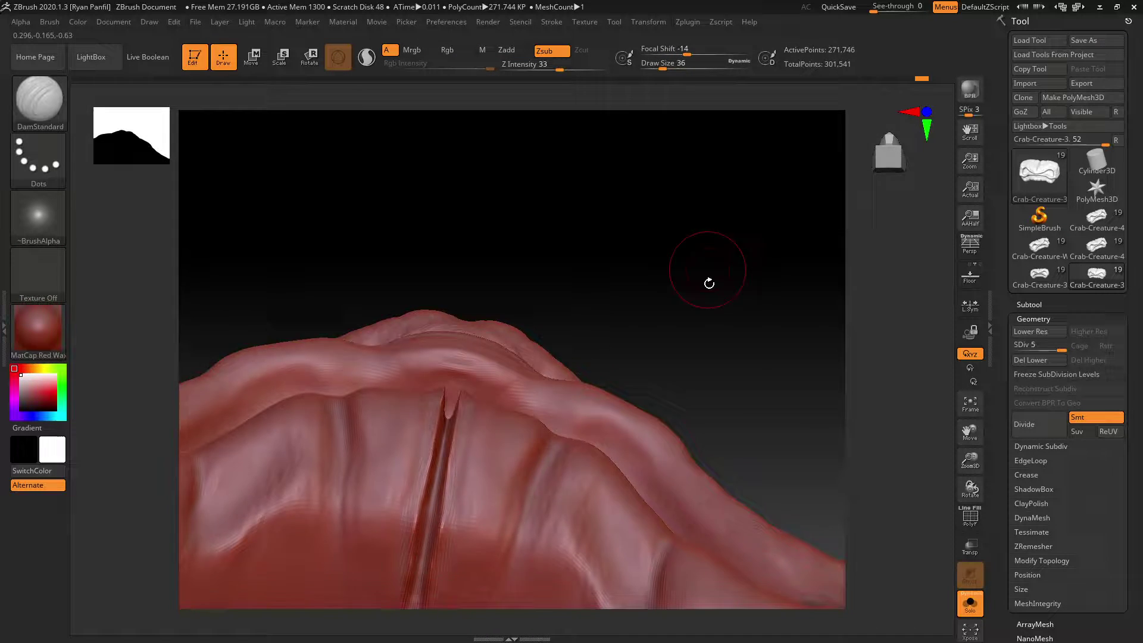
- Sharpen the upper end of the lowest ridge's central double crease where it rolls over the ridge's top edge
{"action": "left_click_drag", "start_coordinate": [706, 280], "coordinate": [516, 467]}
{"action": "left_click_drag", "start_coordinate": [869, 211], "coordinate": [889, 300]}
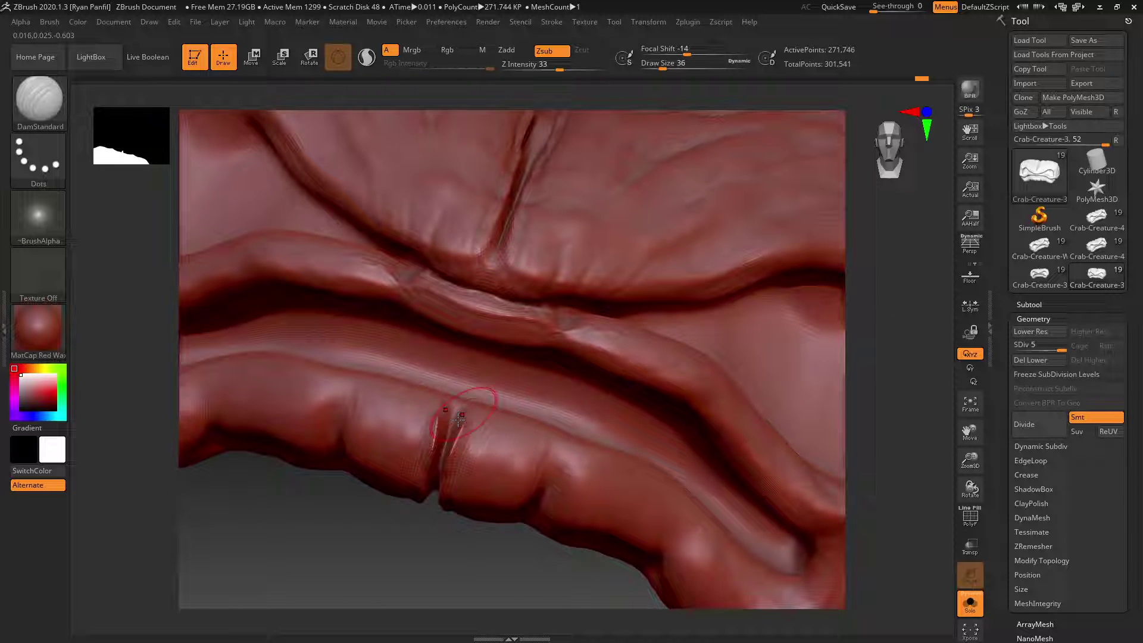
{"action": "mouse_move", "coordinate": [885, 365]}
{"action": "left_mouse_down"}
{"action": "mouse_move", "coordinate": [470, 413]}
{"action": "mouse_move", "coordinate": [426, 384]}
{"action": "mouse_move", "coordinate": [449, 454]}
{"action": "left_mouse_up"}
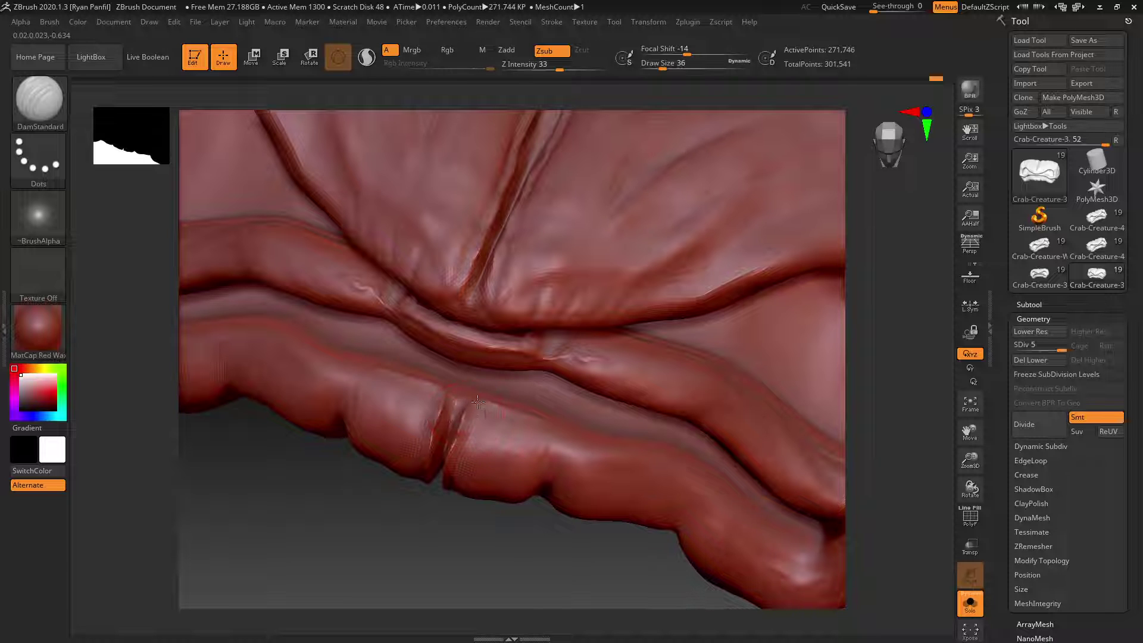
- Carve the mirrored vertical side creases that separate the central segments of the lowest ridge from its outer parts
{"action": "left_click_drag", "start_coordinate": [881, 431], "coordinate": [893, 363]}
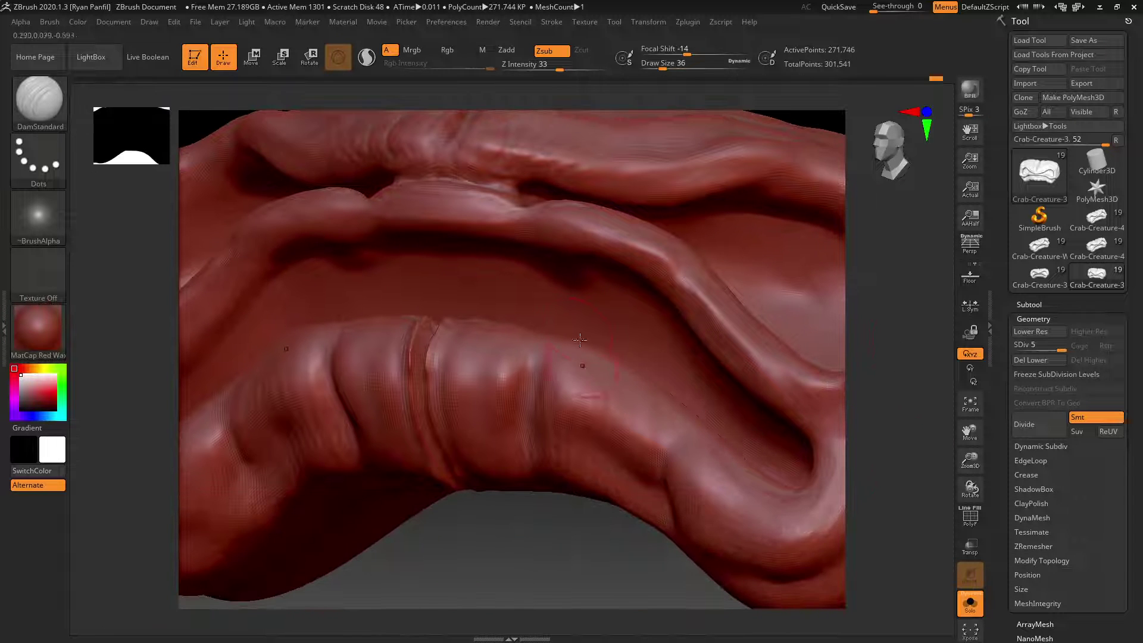
{"action": "mouse_move", "coordinate": [546, 344]}
{"action": "left_mouse_down"}
{"action": "mouse_move", "coordinate": [528, 408]}
{"action": "mouse_move", "coordinate": [537, 472]}
{"action": "left_mouse_up"}
{"action": "left_click_drag", "start_coordinate": [548, 345], "coordinate": [531, 381]}
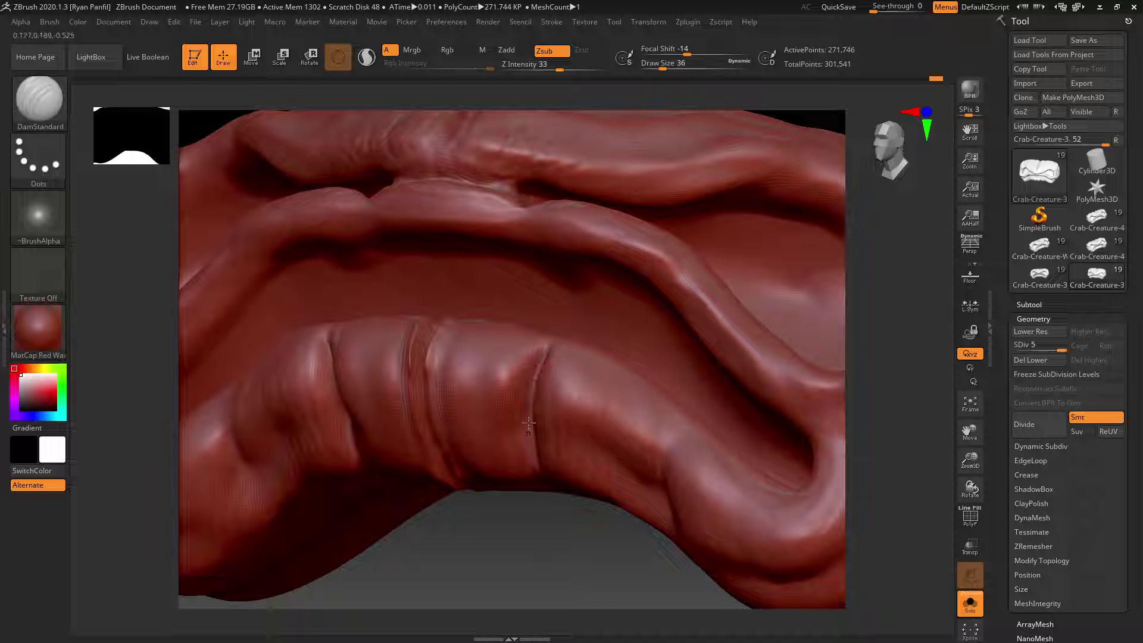
{"action": "left_click_drag", "start_coordinate": [885, 395], "coordinate": [896, 384]}
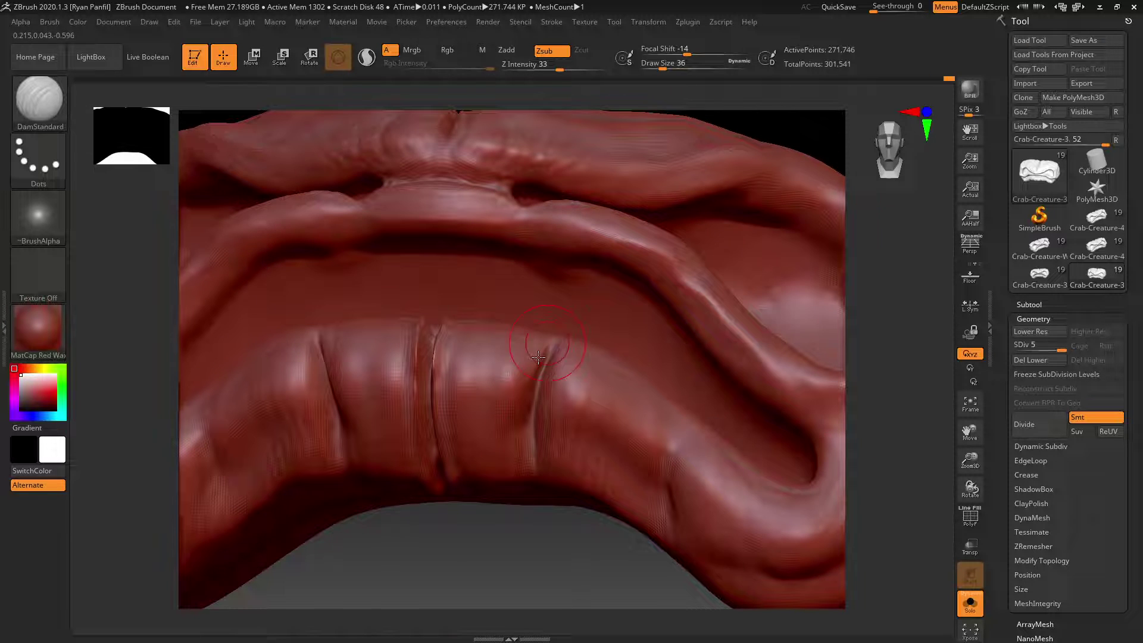
{"action": "left_click_drag", "start_coordinate": [539, 356], "coordinate": [526, 481]}
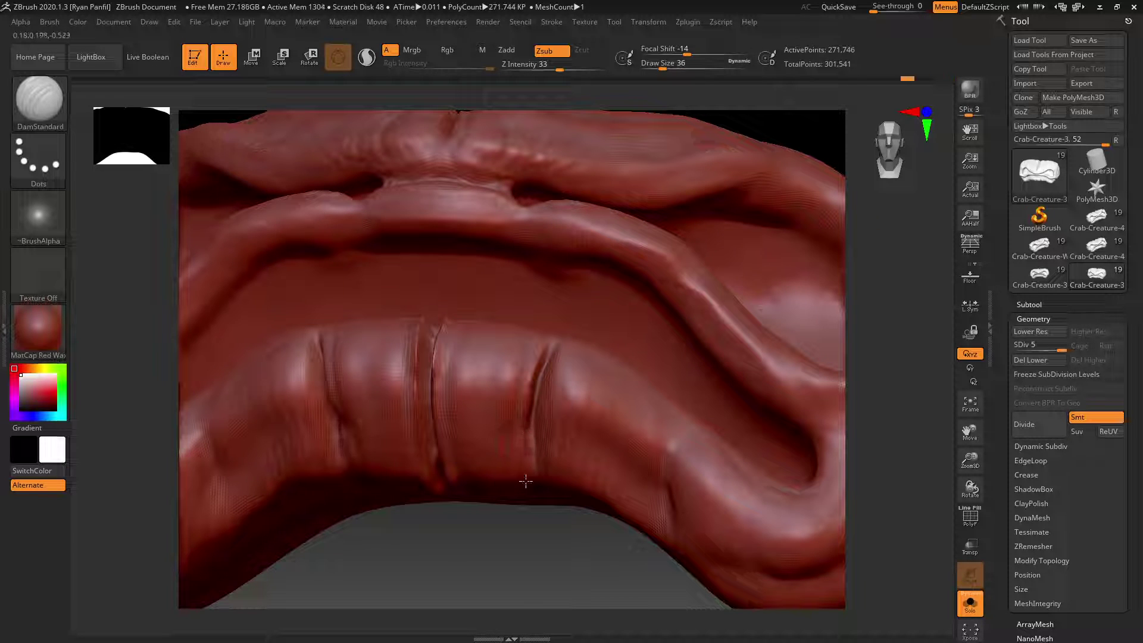
- Carve fine creases along the top edges of the two central segments on the lowest ridge
{"action": "left_click_drag", "start_coordinate": [912, 238], "coordinate": [858, 279]}
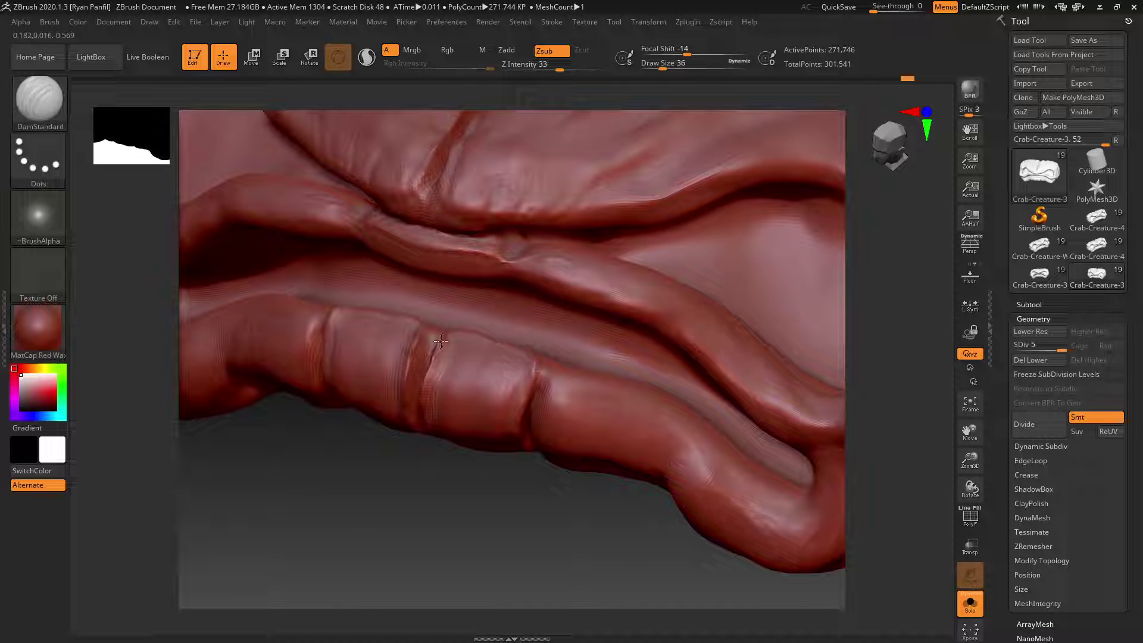
{"action": "left_click_drag", "start_coordinate": [505, 353], "coordinate": [518, 360]}
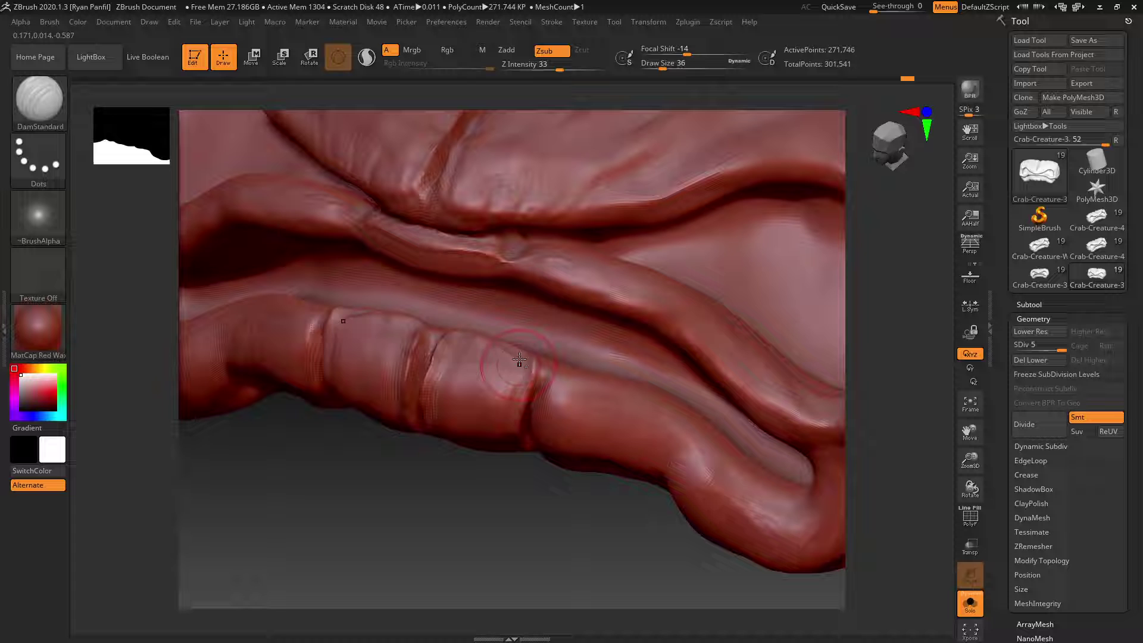
{"action": "left_click_drag", "start_coordinate": [451, 350], "coordinate": [469, 334]}
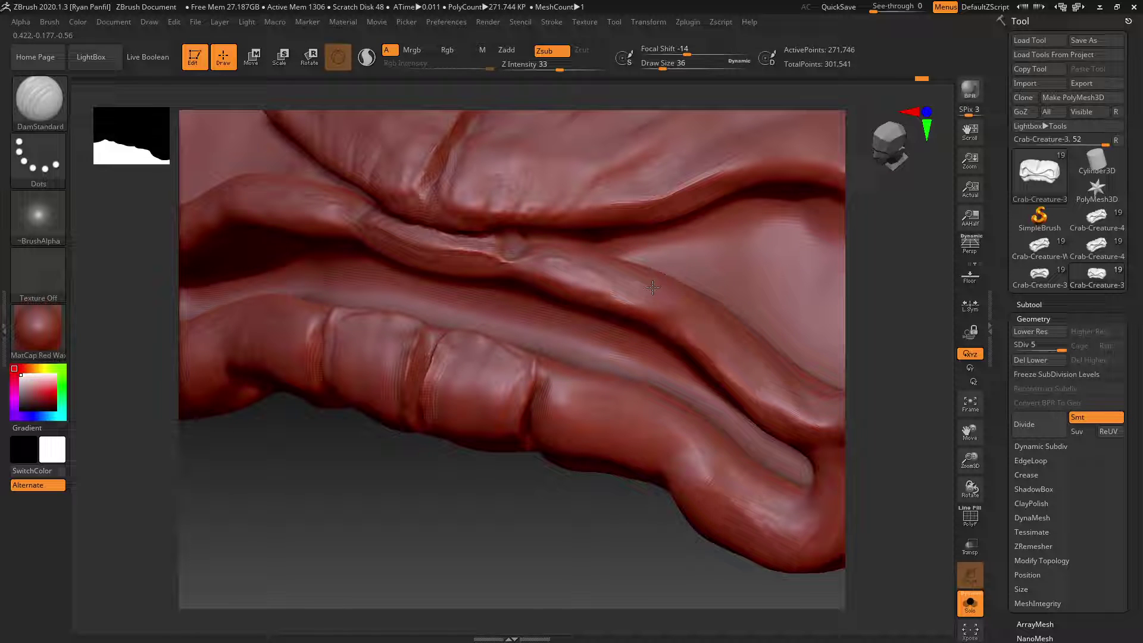
{"action": "left_click_drag", "start_coordinate": [903, 427], "coordinate": [918, 413]}
{"action": "left_click_drag", "start_coordinate": [911, 453], "coordinate": [909, 381]}
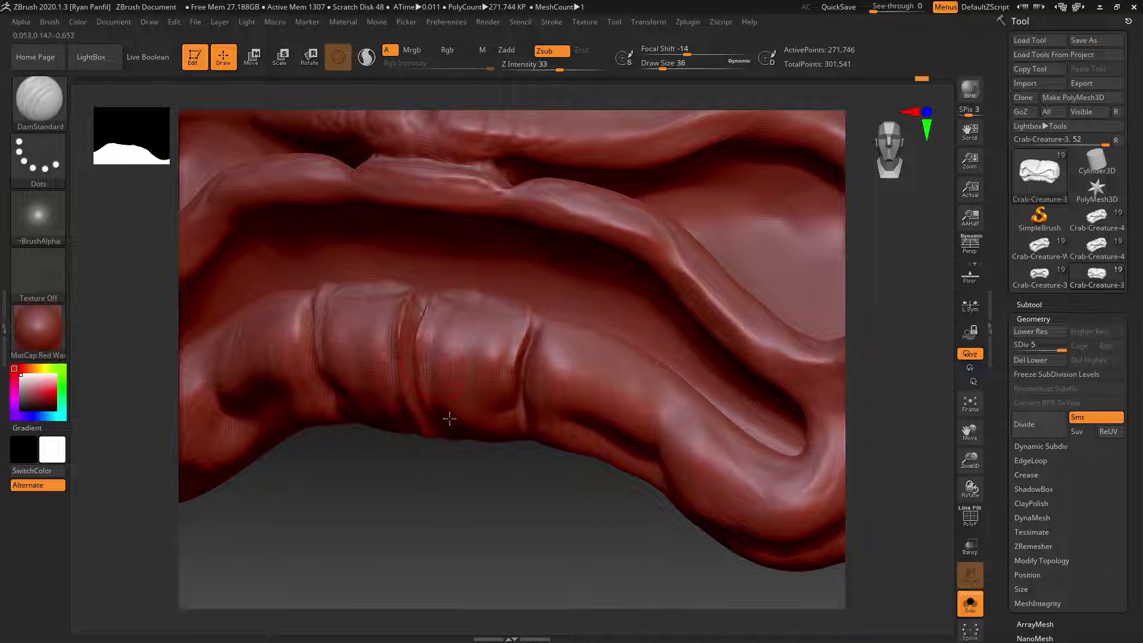
{"action": "left_click_drag", "start_coordinate": [384, 294], "coordinate": [411, 296]}
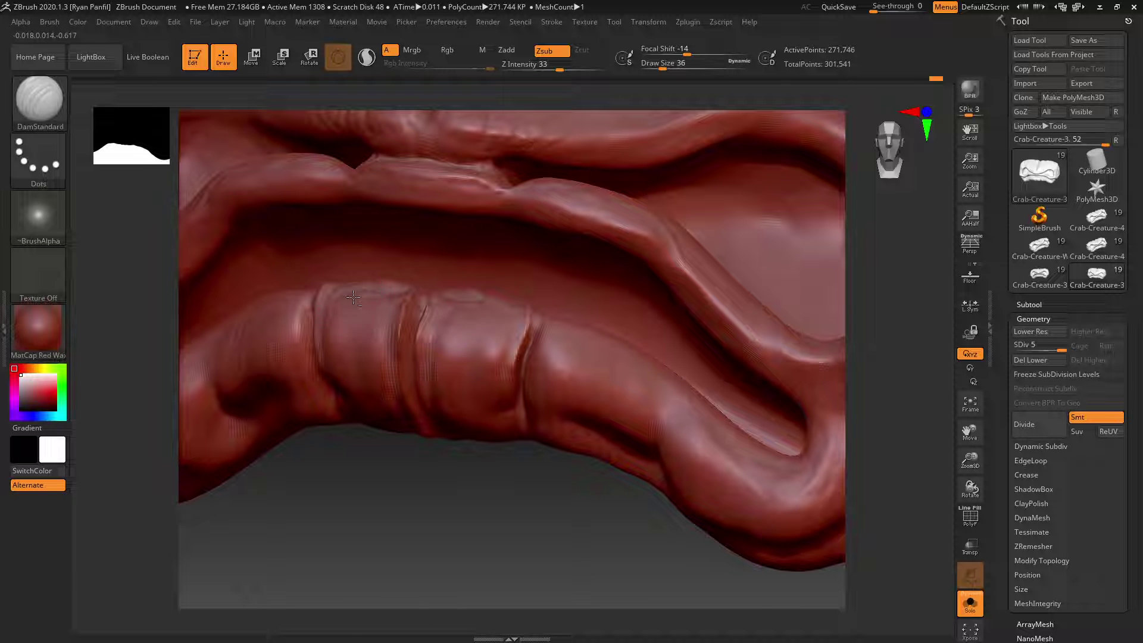
- Deepen the lowest ridge's mirrored side creases and extend them down across its underside
{"action": "mouse_move", "coordinate": [858, 415]}
{"action": "left_mouse_down"}
{"action": "mouse_move", "coordinate": [886, 391]}
{"action": "mouse_move", "coordinate": [782, 381]}
{"action": "left_mouse_up"}
{"action": "left_click_drag", "start_coordinate": [484, 522], "coordinate": [485, 462]}
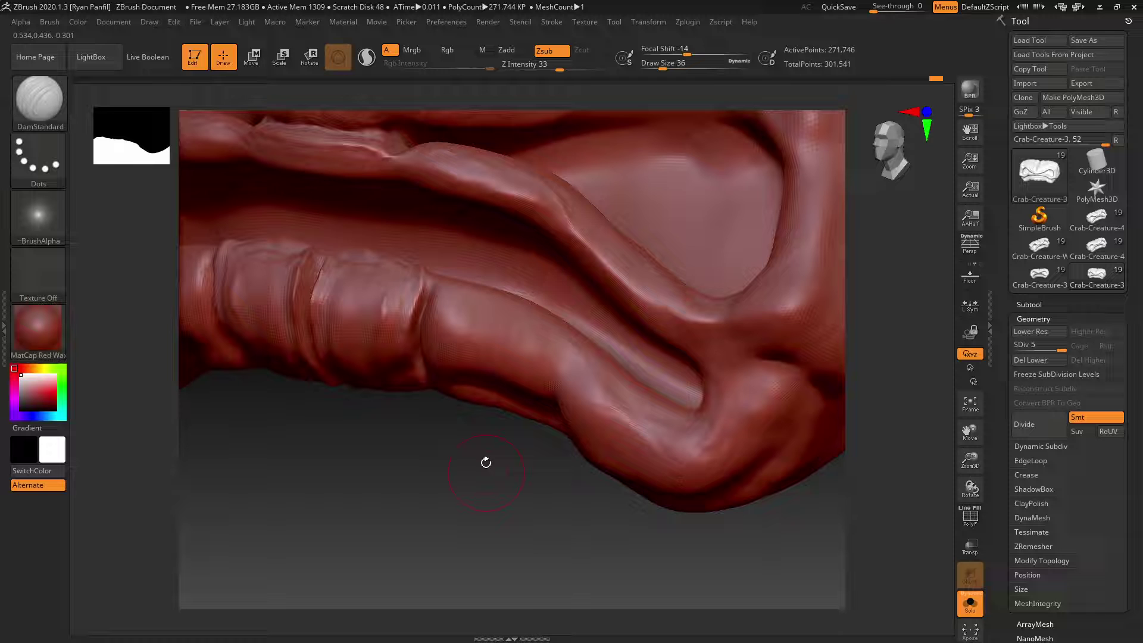
{"action": "left_click_drag", "start_coordinate": [432, 298], "coordinate": [424, 328]}
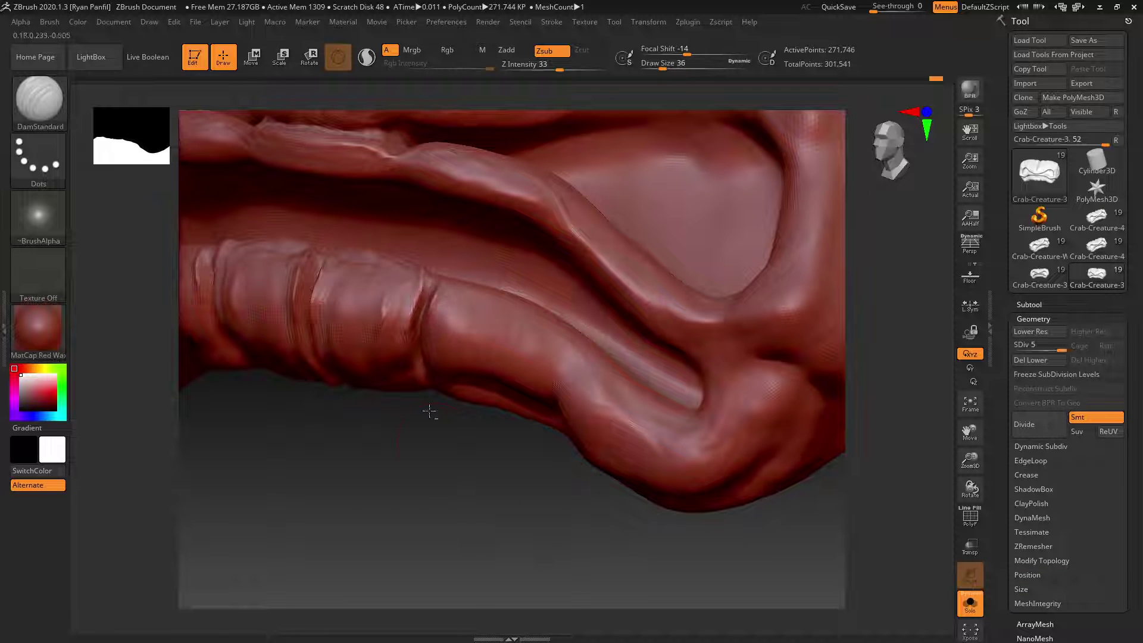
{"action": "left_click_drag", "start_coordinate": [462, 570], "coordinate": [467, 485]}
{"action": "mouse_move", "coordinate": [434, 312]}
{"action": "left_mouse_down"}
{"action": "mouse_move", "coordinate": [422, 366]}
{"action": "mouse_move", "coordinate": [429, 422]}
{"action": "left_mouse_up"}
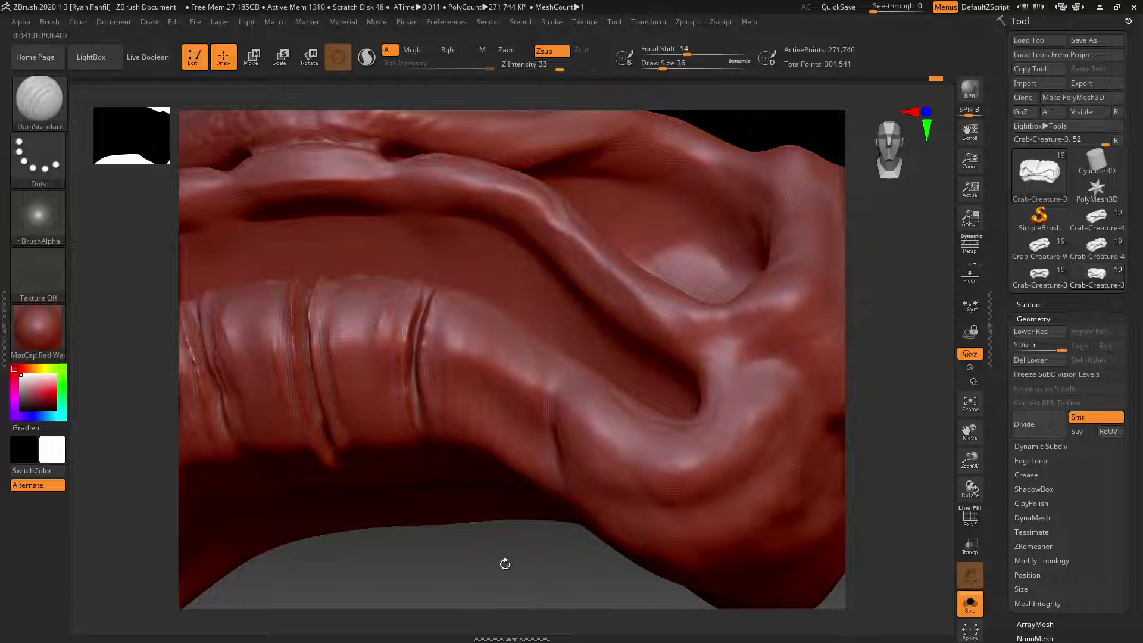
{"action": "left_click_drag", "start_coordinate": [505, 564], "coordinate": [500, 509]}
{"action": "left_click_drag", "start_coordinate": [422, 435], "coordinate": [461, 560]}
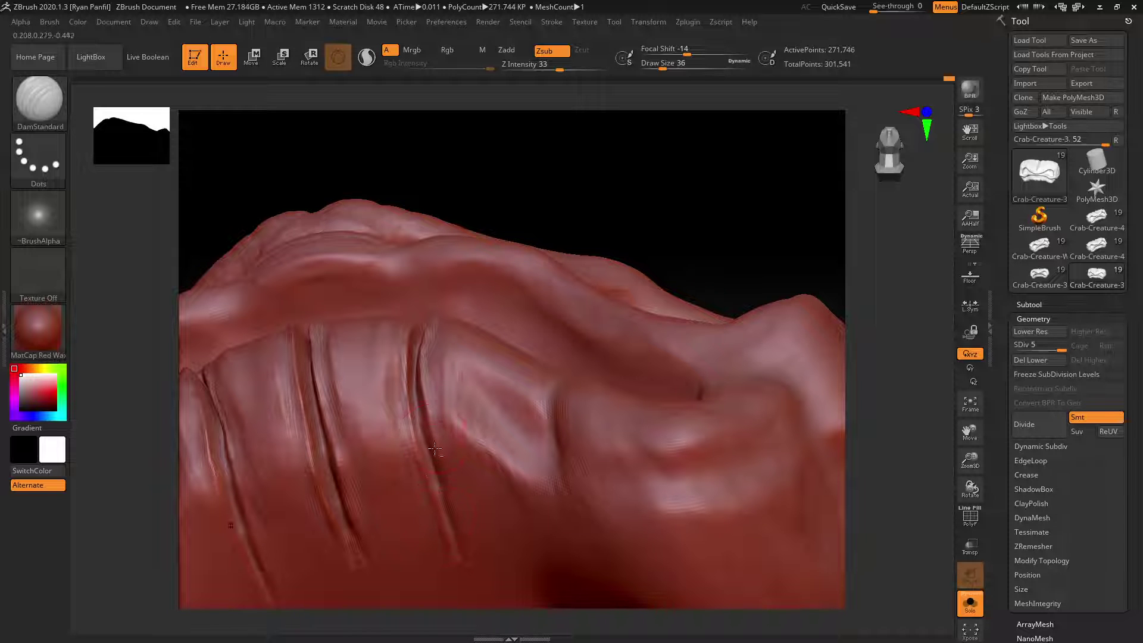
- Carve mirrored vertical creases that separate the lowest ridge's outer segments from its thick curved ends
{"action": "left_click_drag", "start_coordinate": [861, 272], "coordinate": [876, 411]}
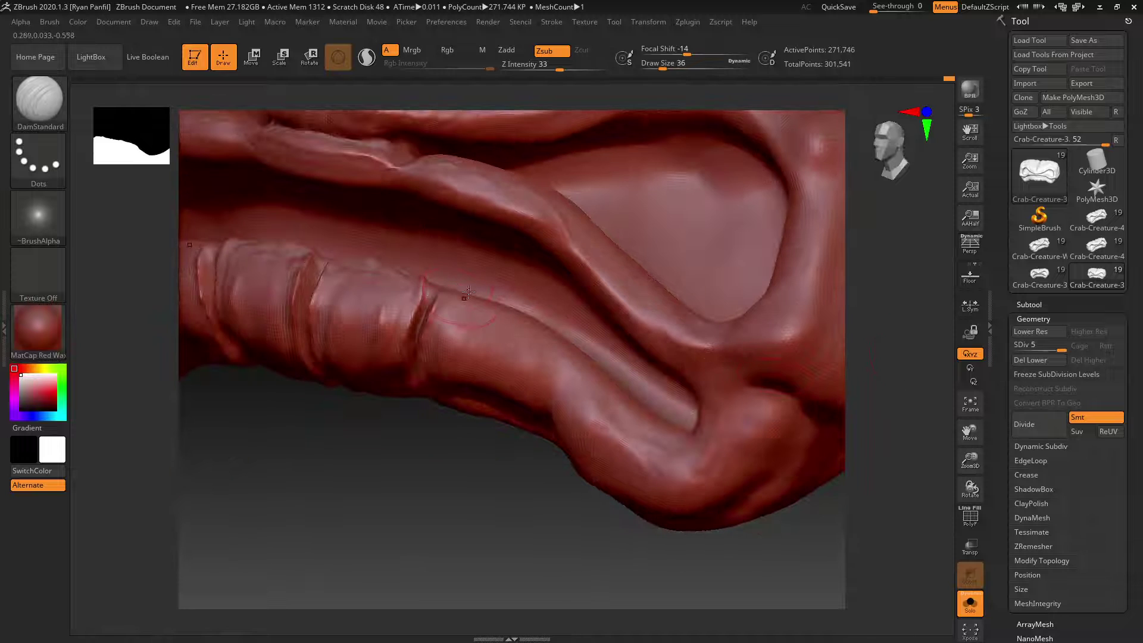
{"action": "left_click_drag", "start_coordinate": [441, 411], "coordinate": [436, 498]}
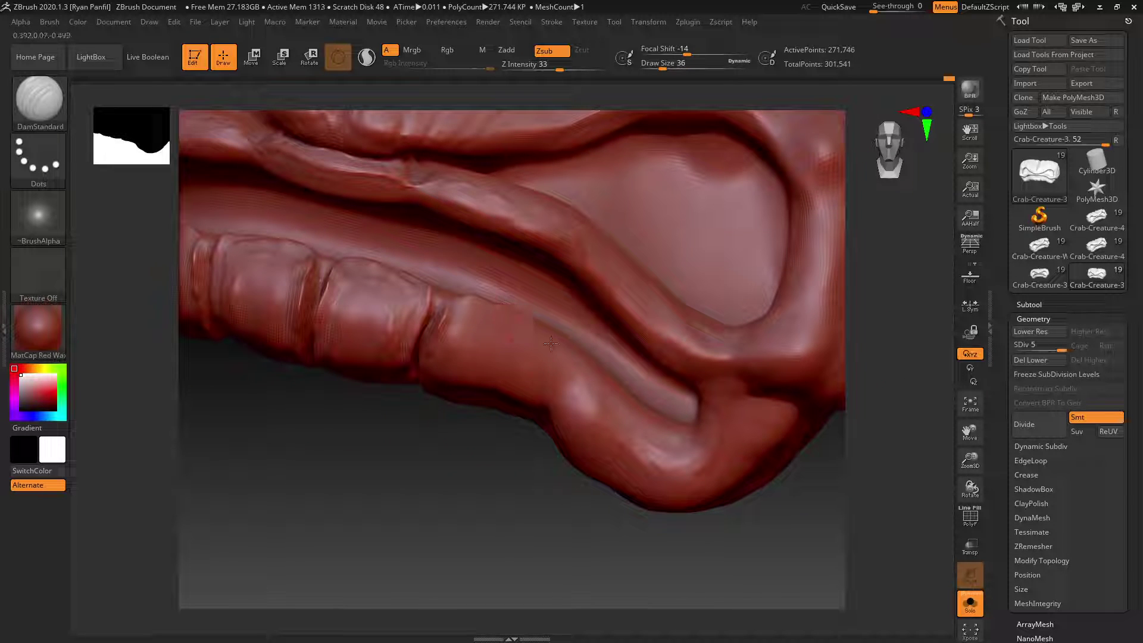
{"action": "right_click_drag", "start_coordinate": [515, 513], "coordinate": [536, 376]}
{"action": "left_click_drag", "start_coordinate": [547, 380], "coordinate": [533, 433]}
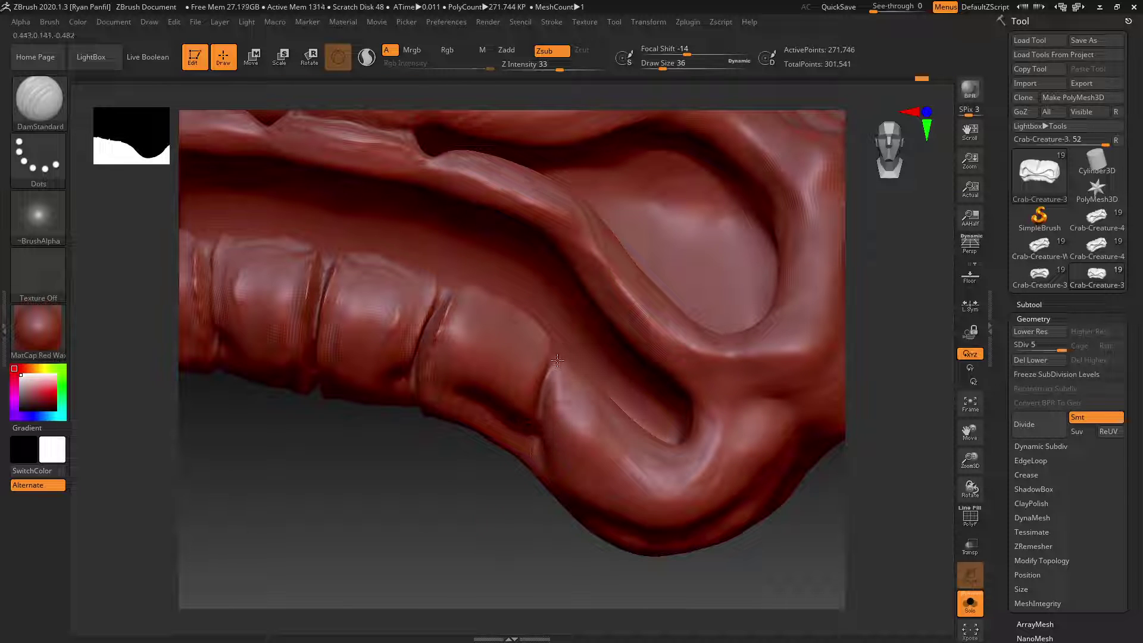
{"action": "left_click_drag", "start_coordinate": [558, 354], "coordinate": [543, 391]}
{"action": "right_click_drag", "start_coordinate": [464, 510], "coordinate": [544, 459]}
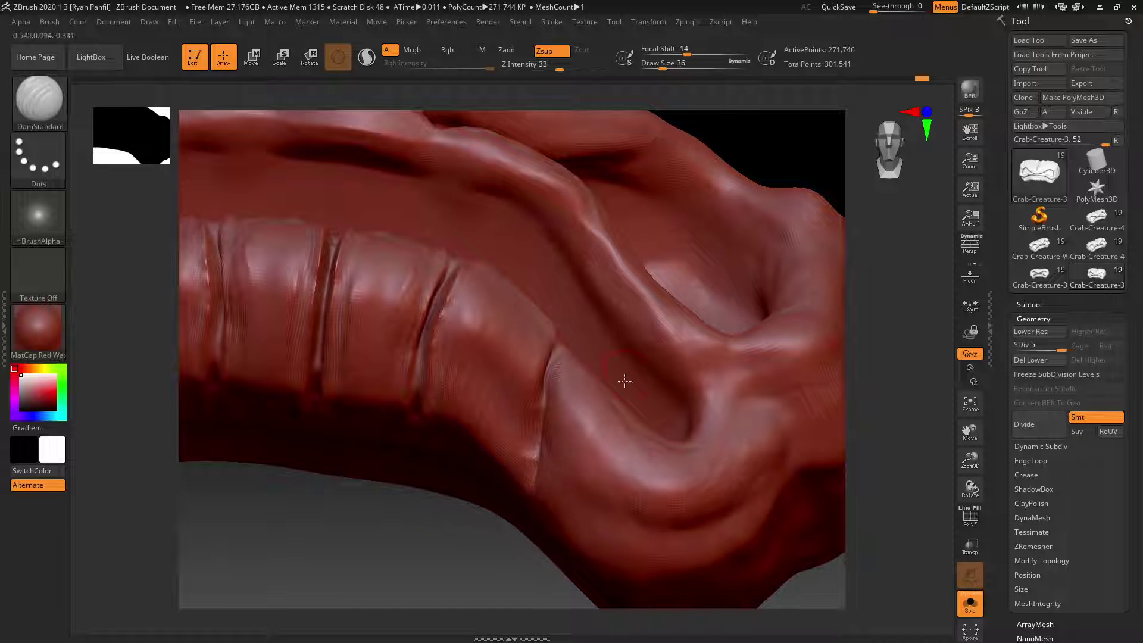
- Carve fine creases across the middle ridge's central bridge and into the brow's lower edge beside the forehead split
{"action": "right_click_drag", "start_coordinate": [624, 381], "coordinate": [671, 376], "text": "ctrl"}
{"action": "key", "text": "f"}
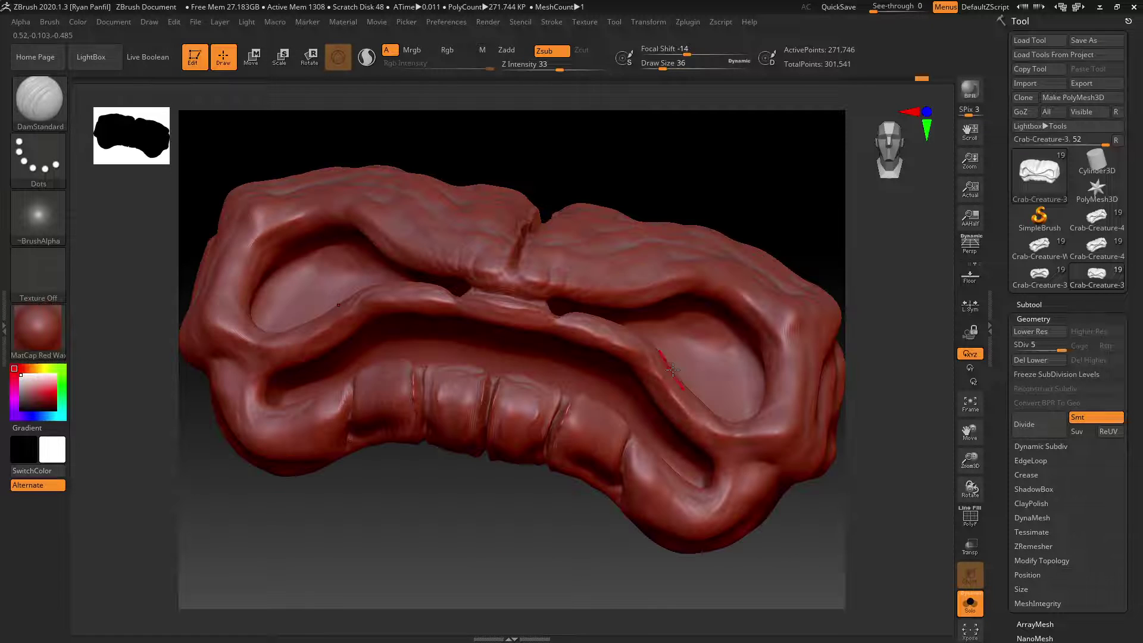
{"action": "left_click_drag", "start_coordinate": [975, 444], "coordinate": [970, 430]}
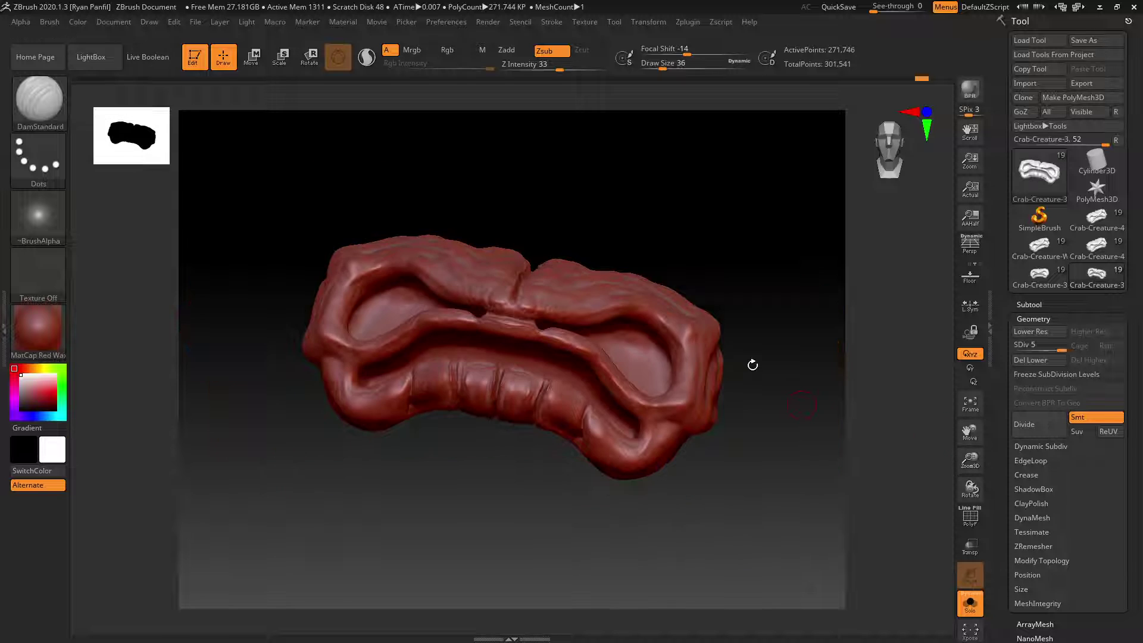
{"action": "right_click_drag", "start_coordinate": [742, 277], "coordinate": [788, 490]}
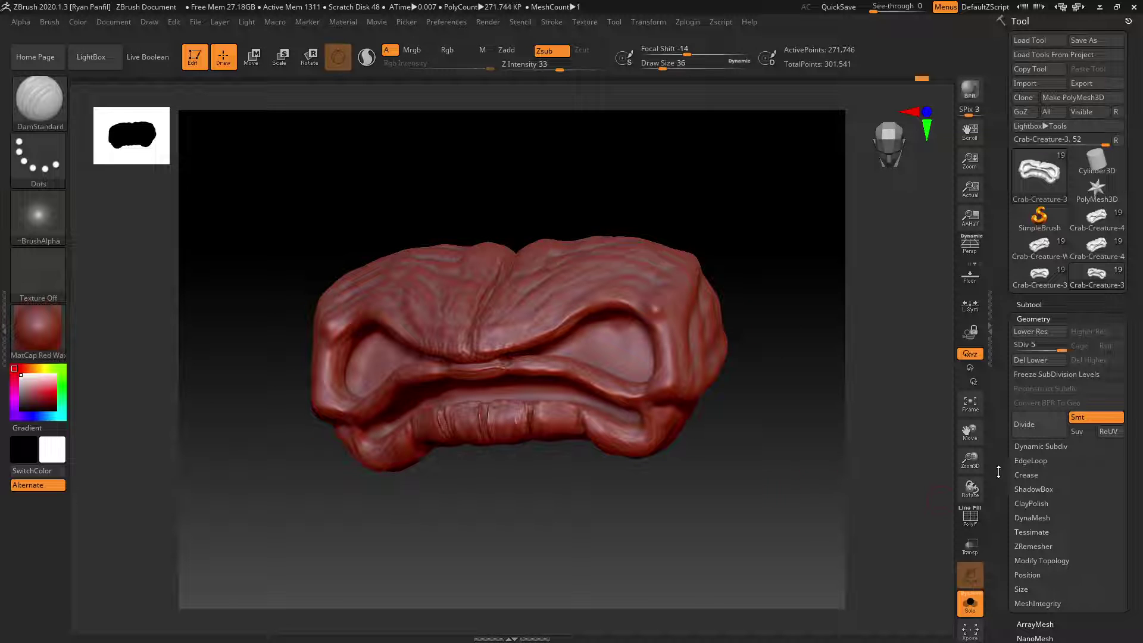
{"action": "left_click_drag", "start_coordinate": [970, 462], "coordinate": [858, 468]}
{"action": "right_click_drag", "start_coordinate": [898, 495], "coordinate": [842, 381], "text": "alt"}
{"action": "mouse_move", "coordinate": [587, 521]}
{"action": "right_mouse_down", "text": "shift"}
{"action": "mouse_move", "coordinate": [607, 501]}
{"action": "mouse_move", "coordinate": [649, 508]}
{"action": "mouse_move", "coordinate": [635, 513]}
{"action": "mouse_move", "coordinate": [633, 543]}
{"action": "right_mouse_up", "text": "shift"}
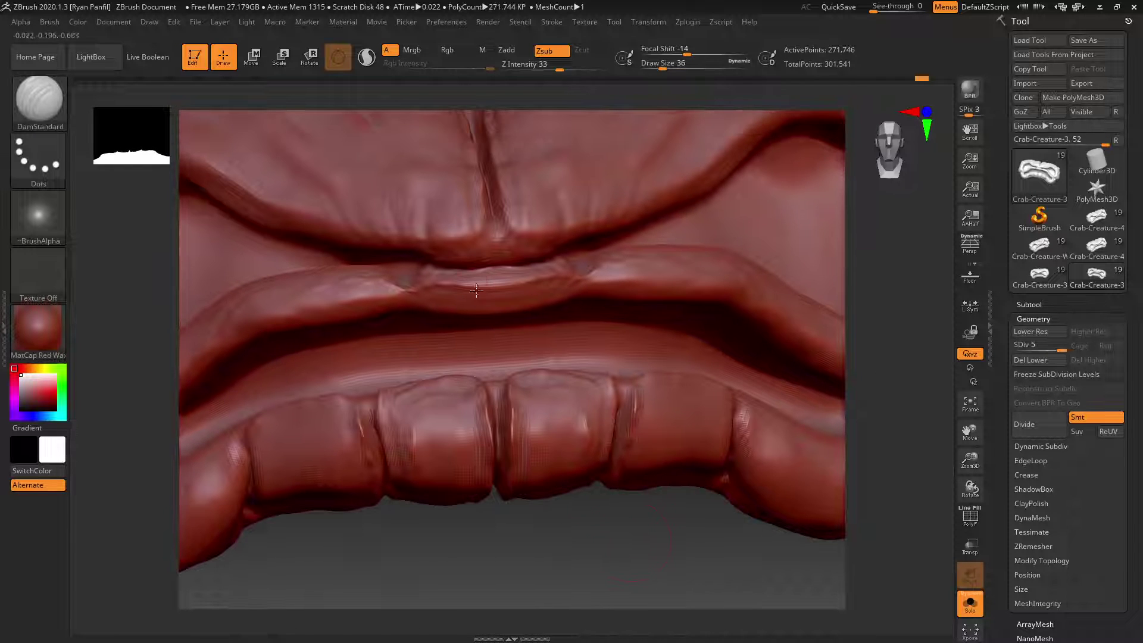
{"action": "mouse_move", "coordinate": [433, 299]}
{"action": "left_mouse_down"}
{"action": "mouse_move", "coordinate": [468, 308]}
{"action": "mouse_move", "coordinate": [646, 259]}
{"action": "left_mouse_up"}
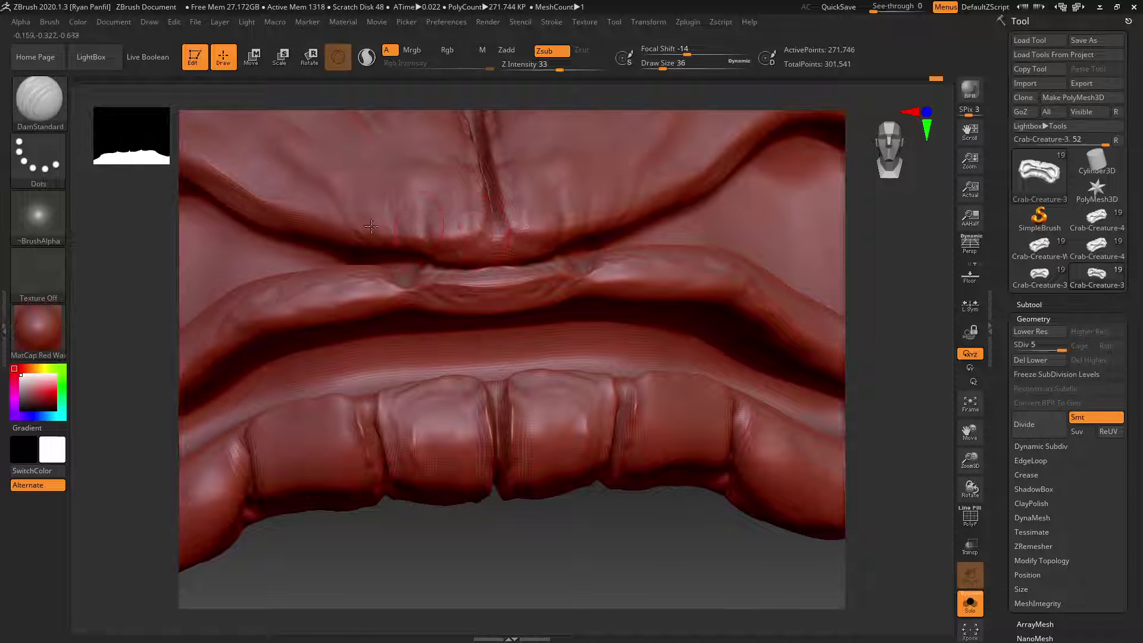
{"action": "left_click_drag", "start_coordinate": [390, 217], "coordinate": [457, 240]}
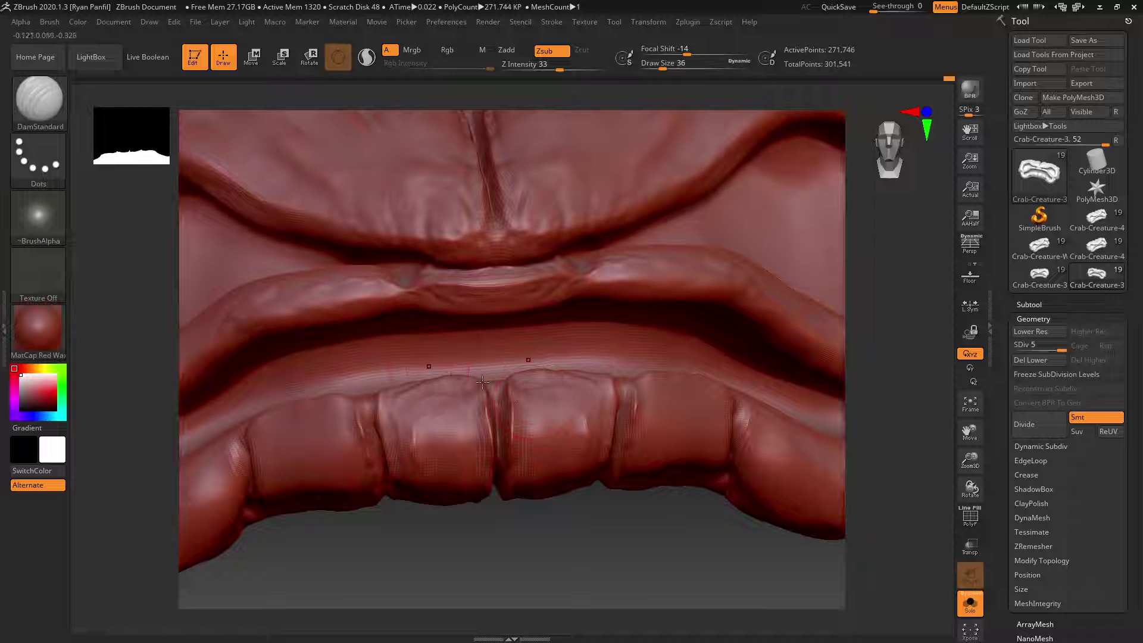
- Build up subtle vertical folds on the central and outer segments of the lowest ridge with ClayBuildup
{"action": "key", "text": "b"}
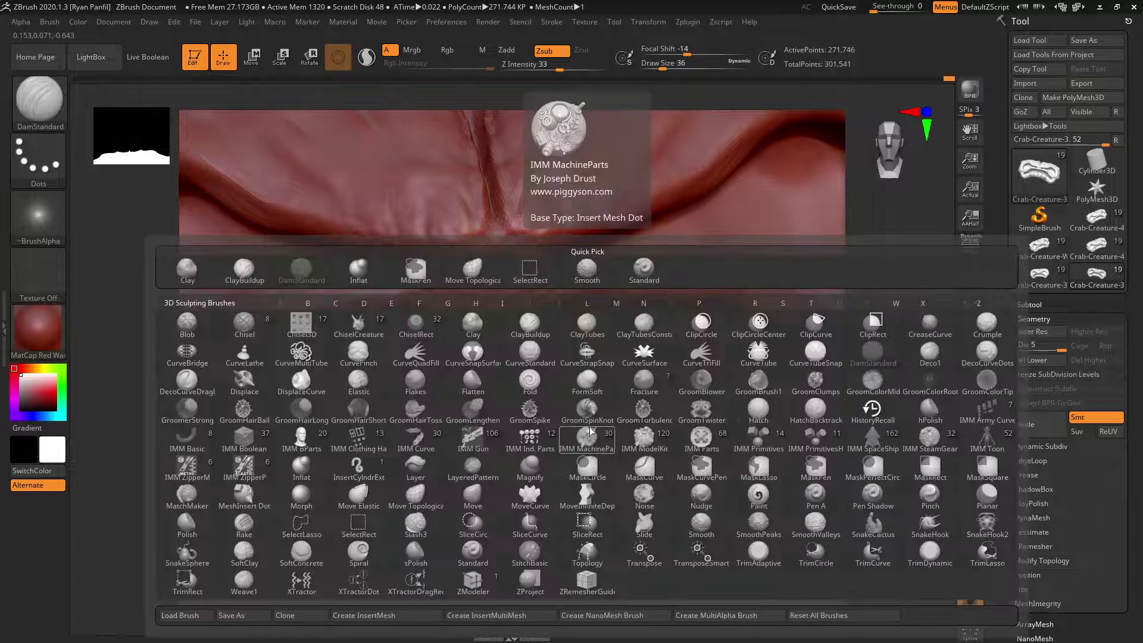
{"action": "key", "text": "c"}
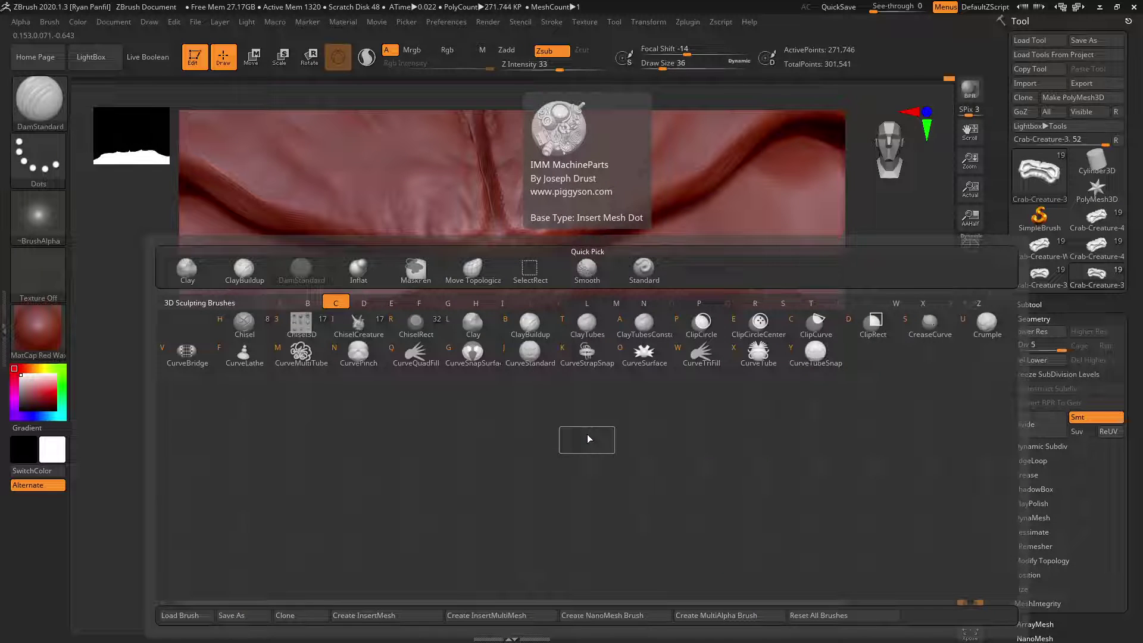
{"action": "key", "text": "b"}
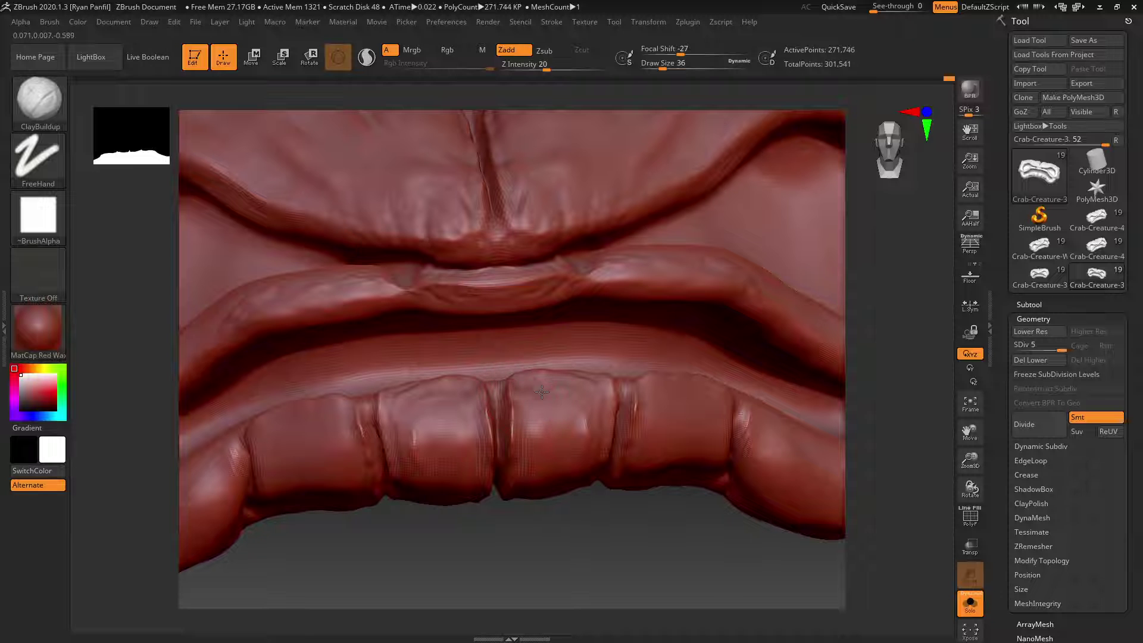
{"action": "left_click_drag", "start_coordinate": [542, 392], "coordinate": [543, 439]}
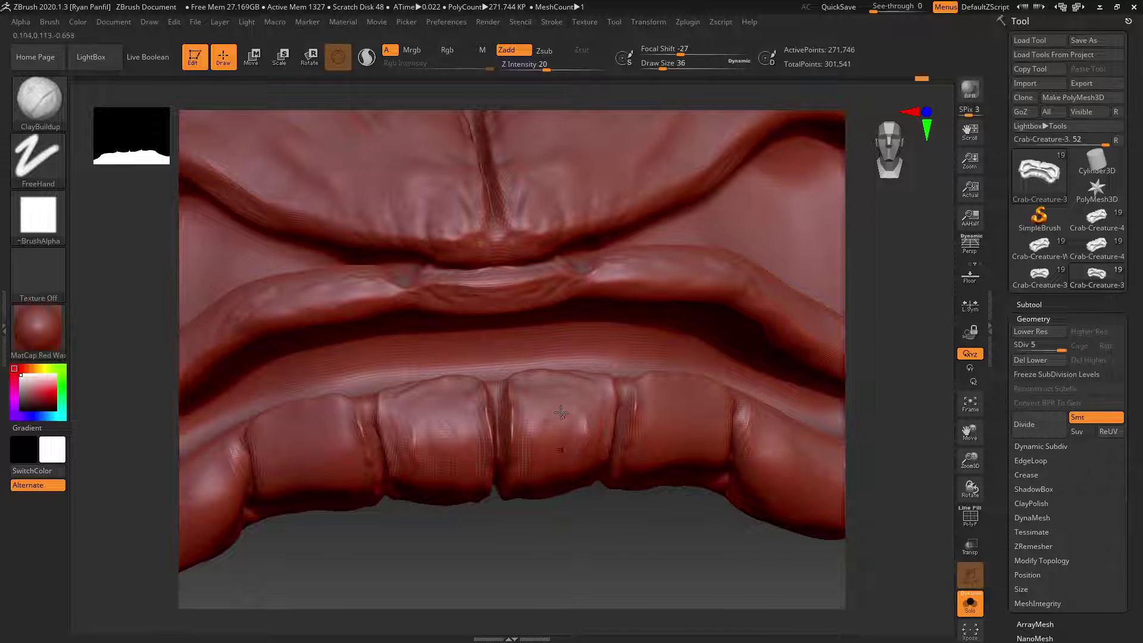
{"action": "left_click_drag", "start_coordinate": [575, 510], "coordinate": [613, 554]}
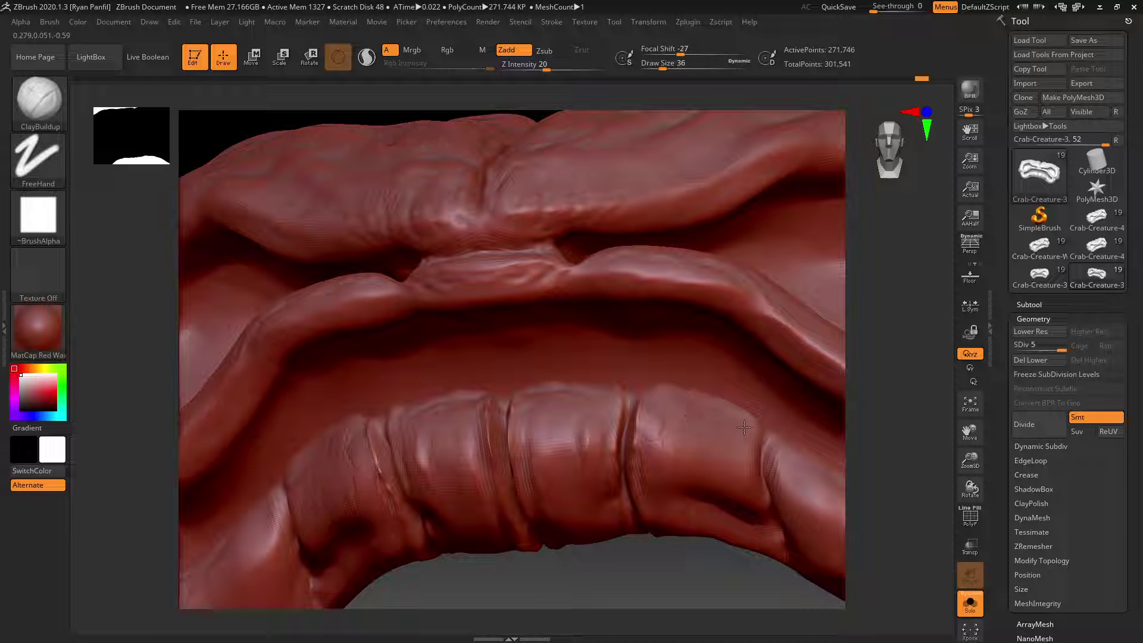
{"action": "left_click_drag", "start_coordinate": [744, 427], "coordinate": [732, 505]}
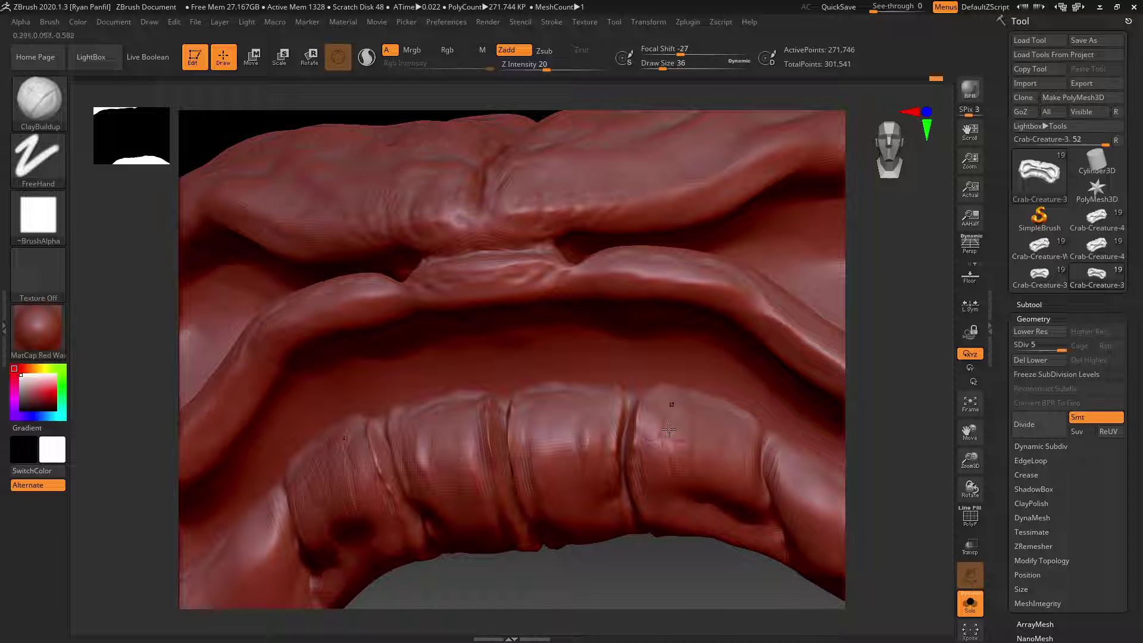
{"action": "key", "text": "shift"}
- Add fine vertical wrinkles to the lowest ridge's segments with the Standard brush at draw size 20, undoing unwanted strokes
{"action": "key", "text": "b"}
{"action": "key", "text": "s"}
{"action": "key", "text": "t"}
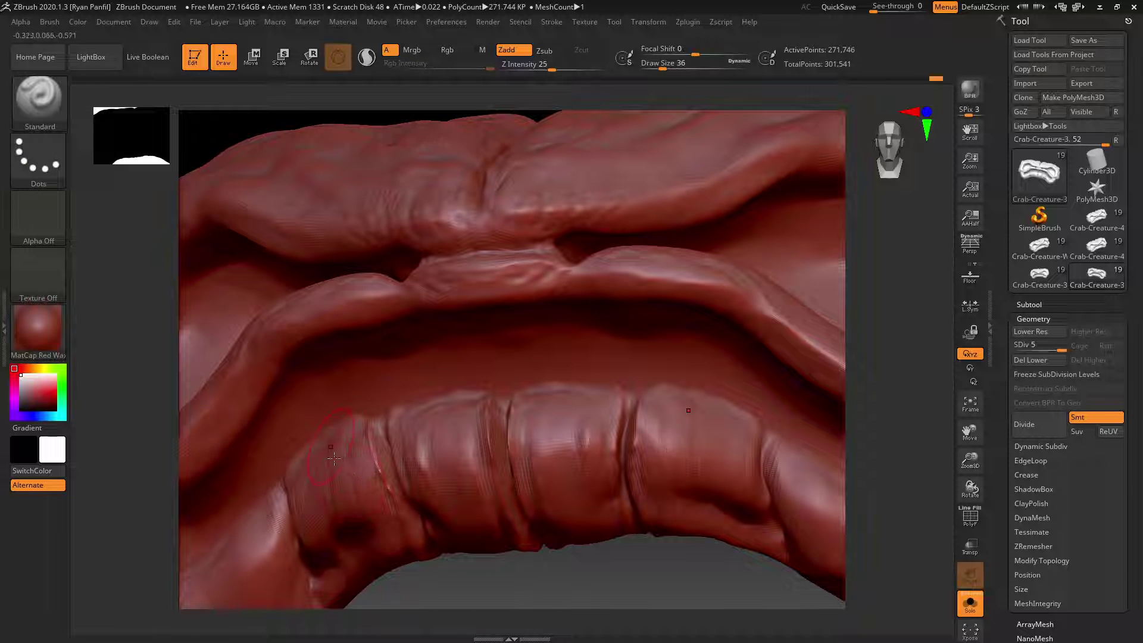
{"action": "key", "text": "bracketleft"}
{"action": "key", "text": "bracketleft"}
{"action": "key", "text": "bracketright"}
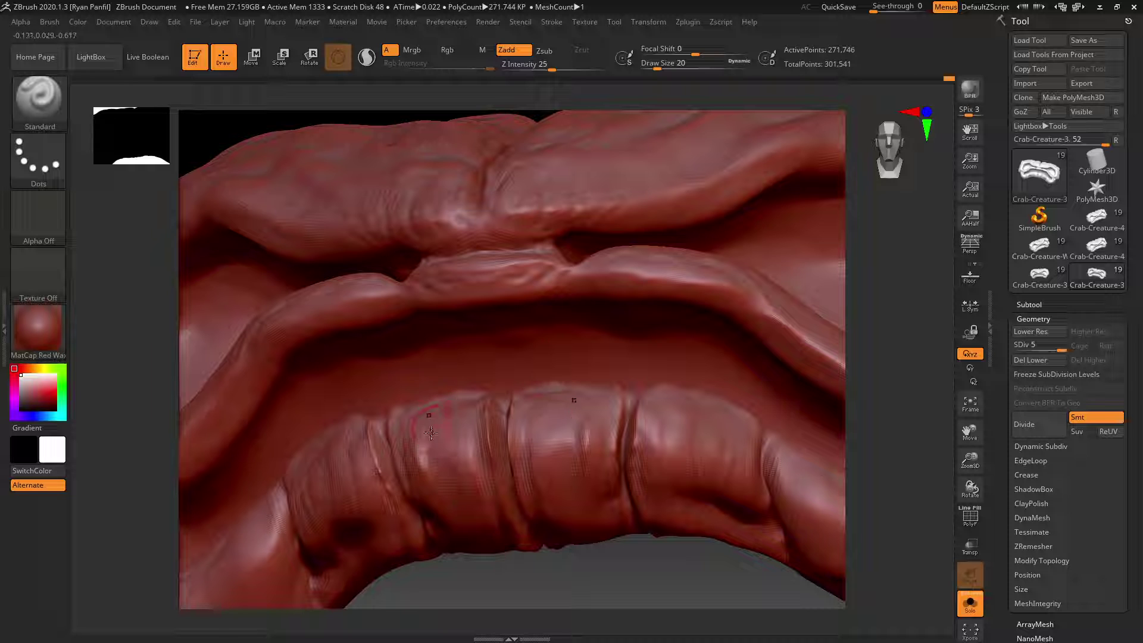
{"action": "key", "text": "ctrl+z"}
{"action": "key", "text": "ctrl+z"}
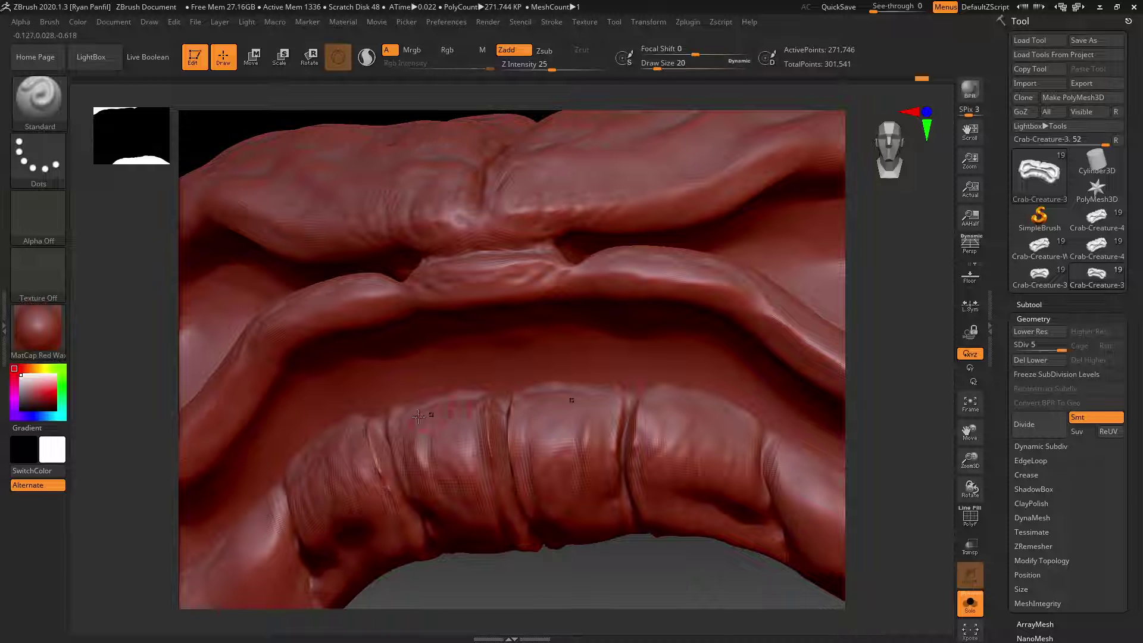
{"action": "left_click_drag", "start_coordinate": [529, 412], "coordinate": [524, 434]}
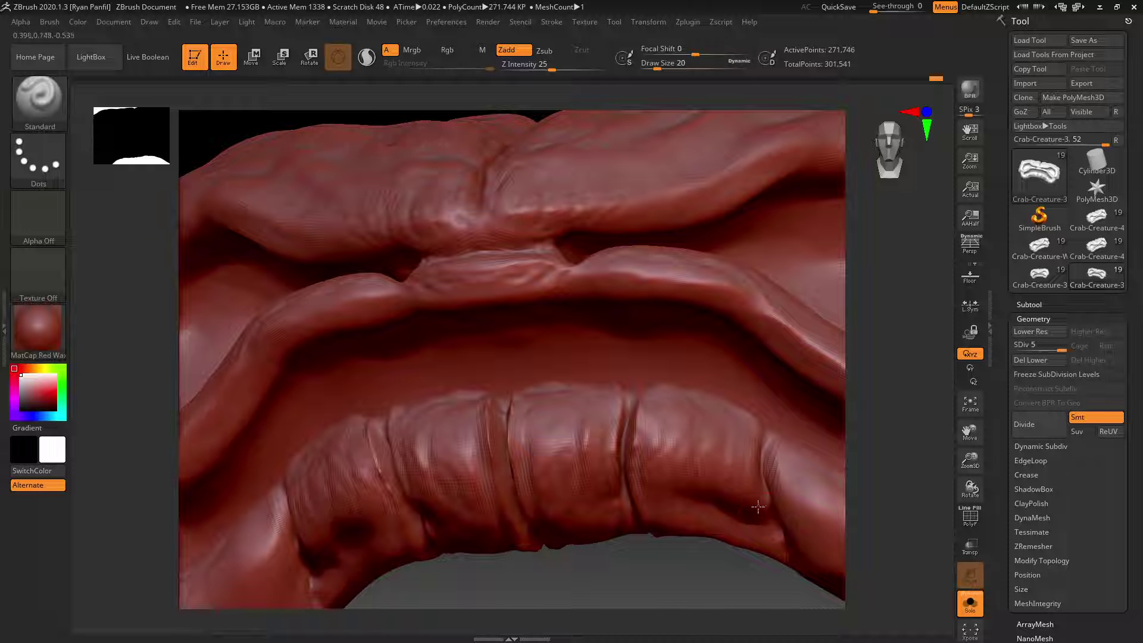
- Add small wrinkles to the middle ridge's central bridge and along the brow's lower edge with the Standard brush
{"action": "left_click_drag", "start_coordinate": [731, 540], "coordinate": [597, 445]}
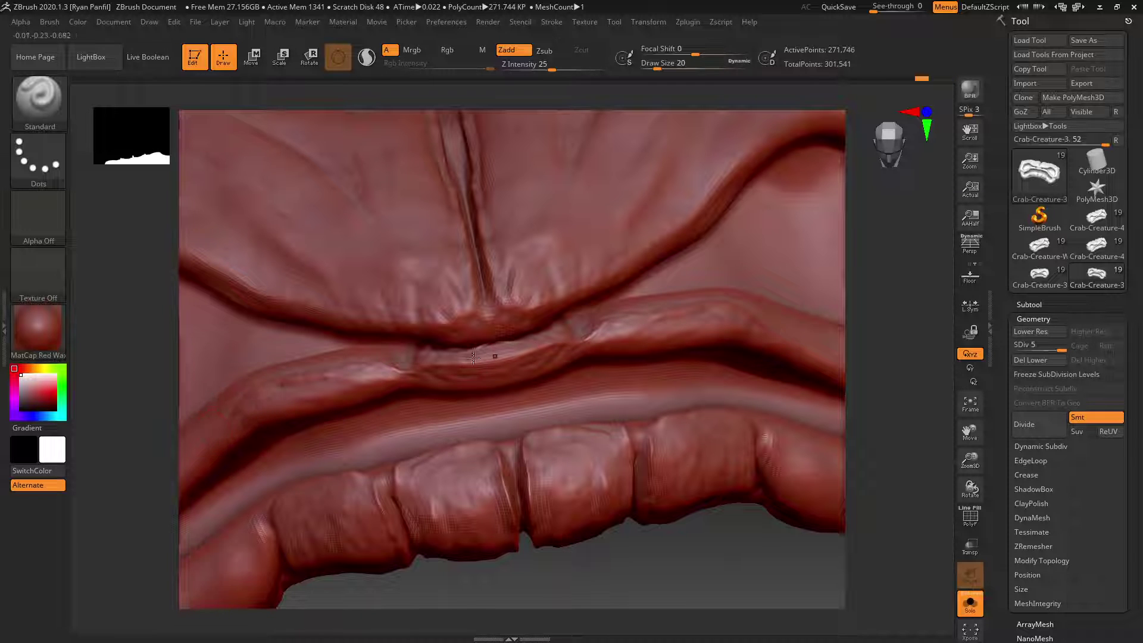
{"action": "left_click_drag", "start_coordinate": [937, 332], "coordinate": [923, 306]}
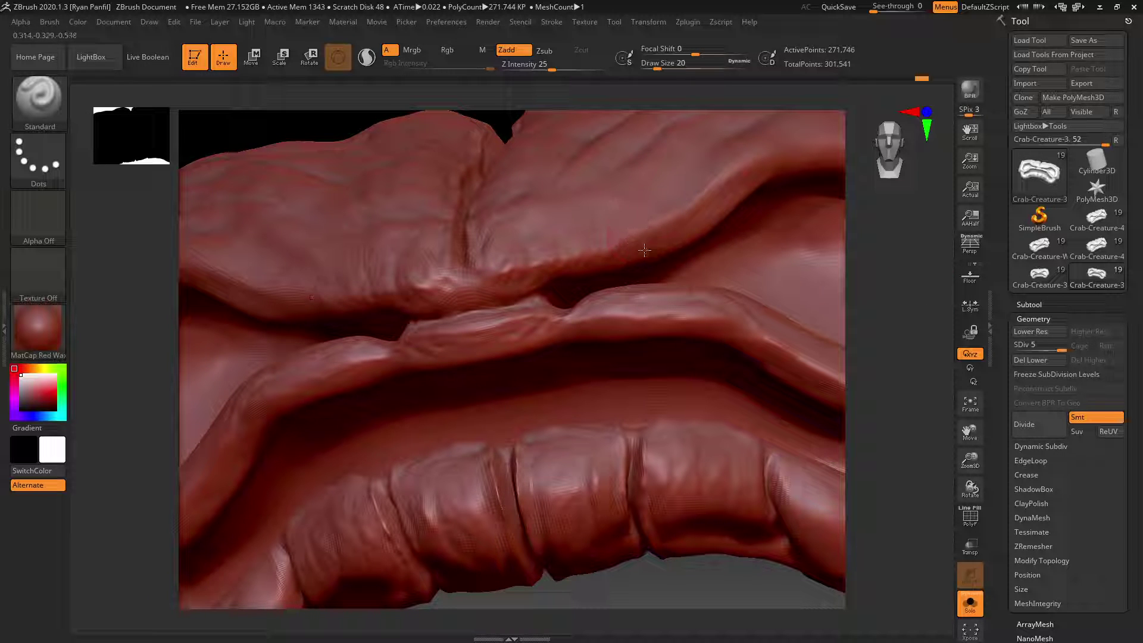
{"action": "left_click_drag", "start_coordinate": [879, 306], "coordinate": [860, 324]}
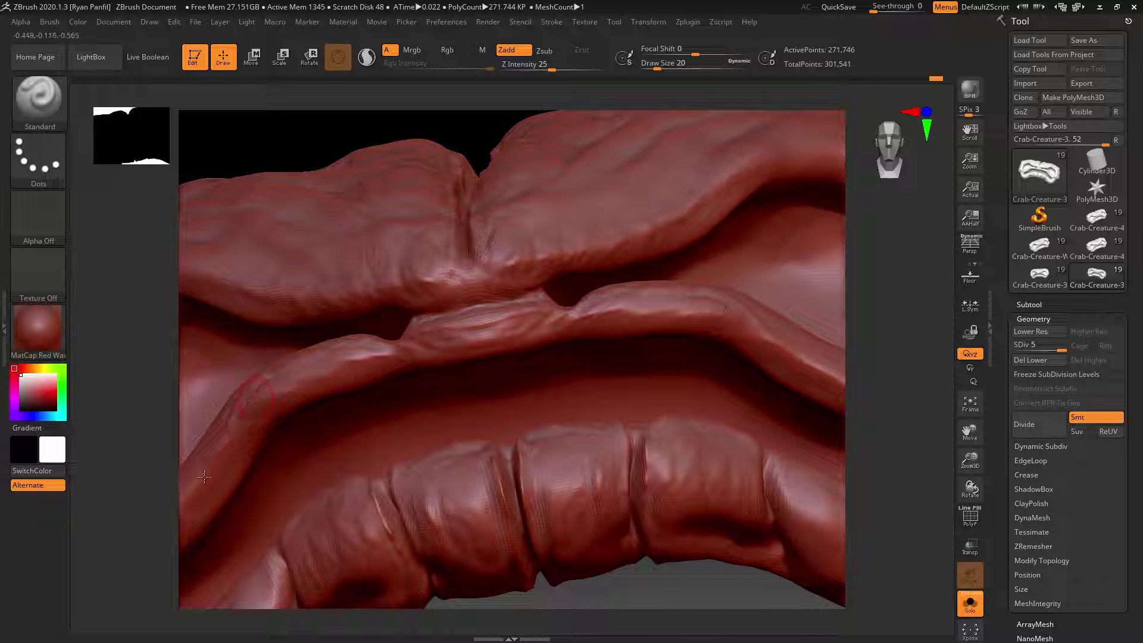
{"action": "key", "text": "f"}
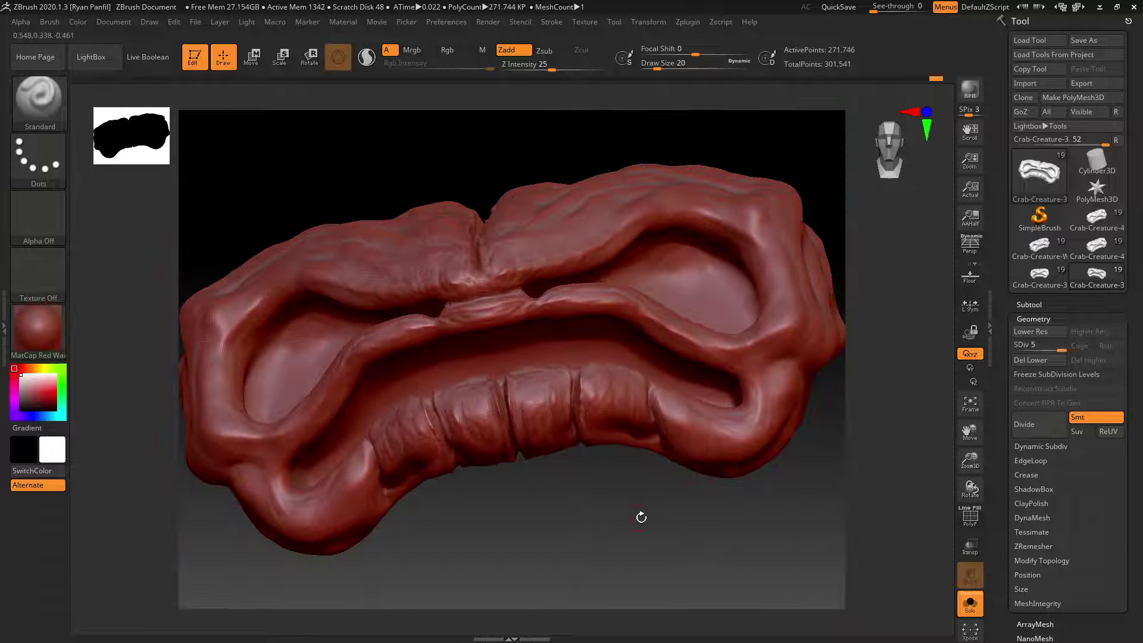
{"action": "left_click_drag", "start_coordinate": [642, 517], "coordinate": [658, 551]}
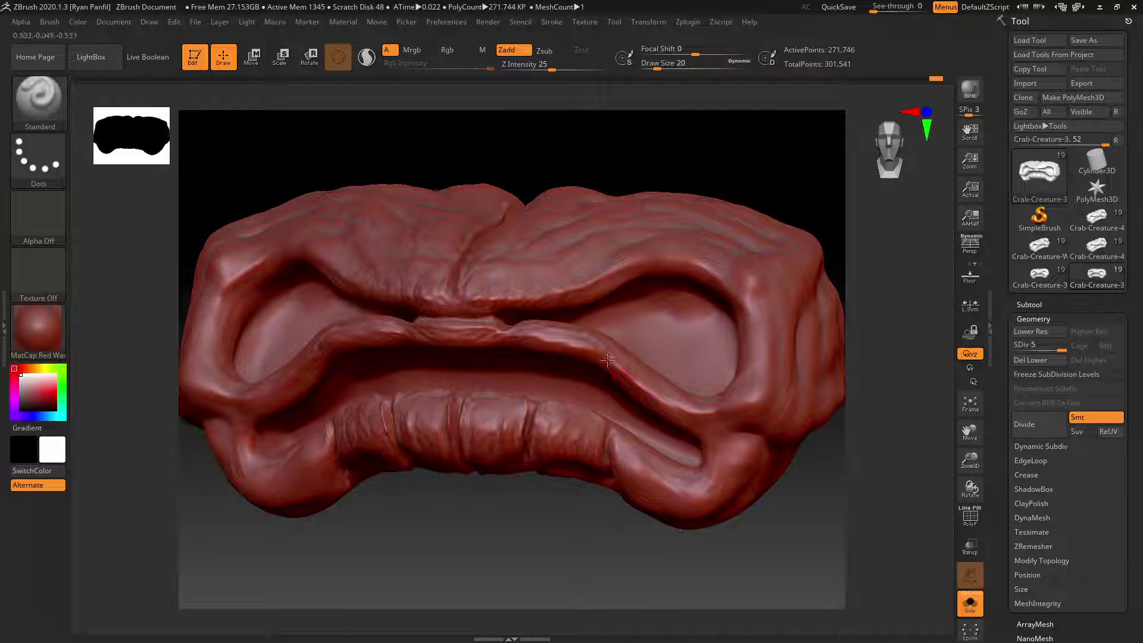
- Open the yellow crab photo from the Reference folder, study it, and compare it with the ZBrush head from several angles
{"action": "key", "text": "alt+Tab"}
{"action": "key", "text": "alt+Tab"}
{"action": "key", "text": "alt+Tab"}
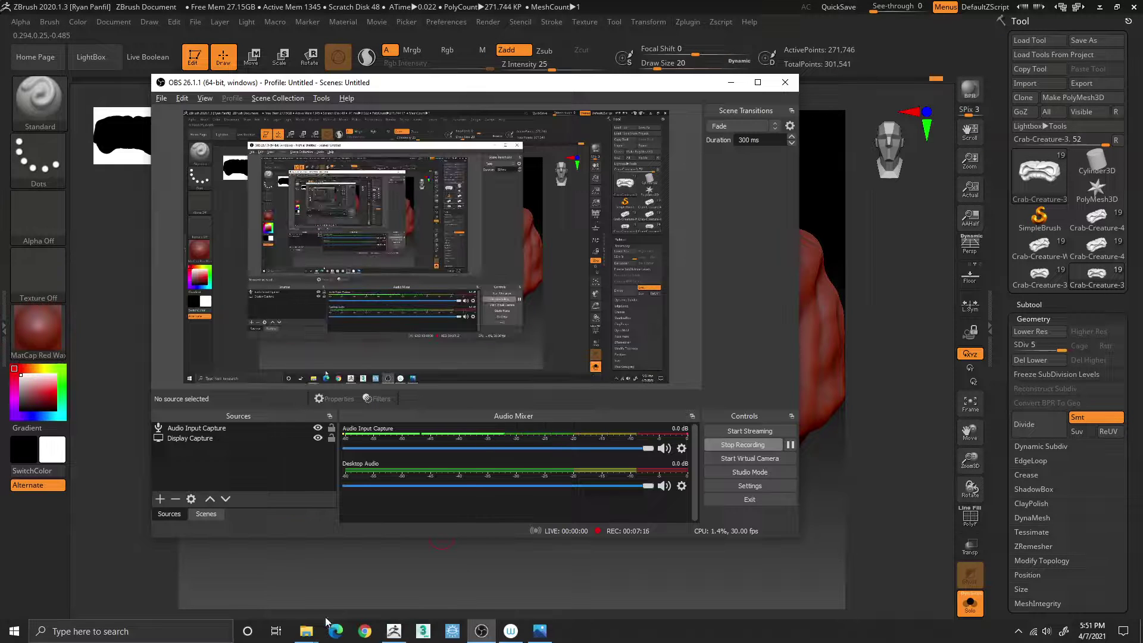
{"action": "mouse_move", "coordinate": [321, 625]}
{"action": "left_click", "coordinate": [345, 572]}
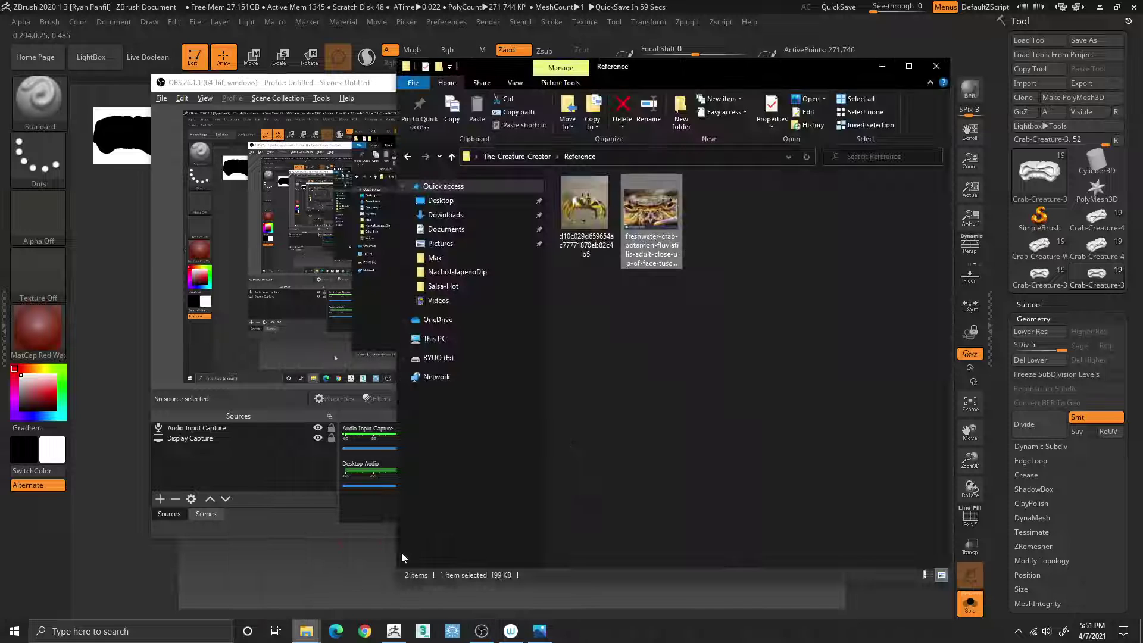
{"action": "double_click", "coordinate": [598, 232]}
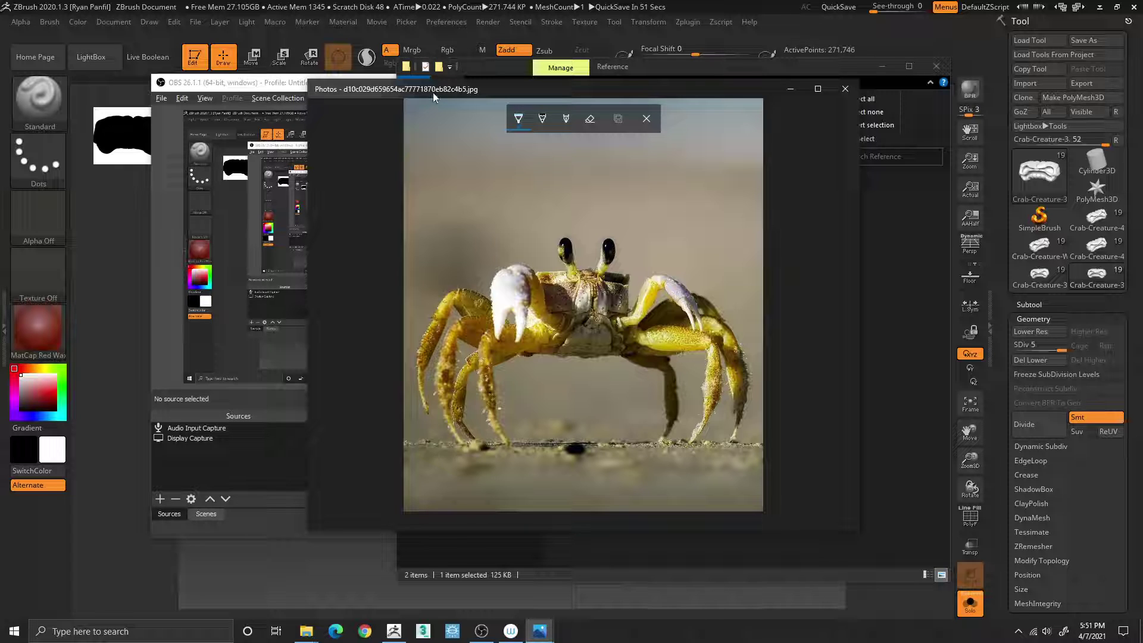
{"action": "left_click", "coordinate": [853, 97]}
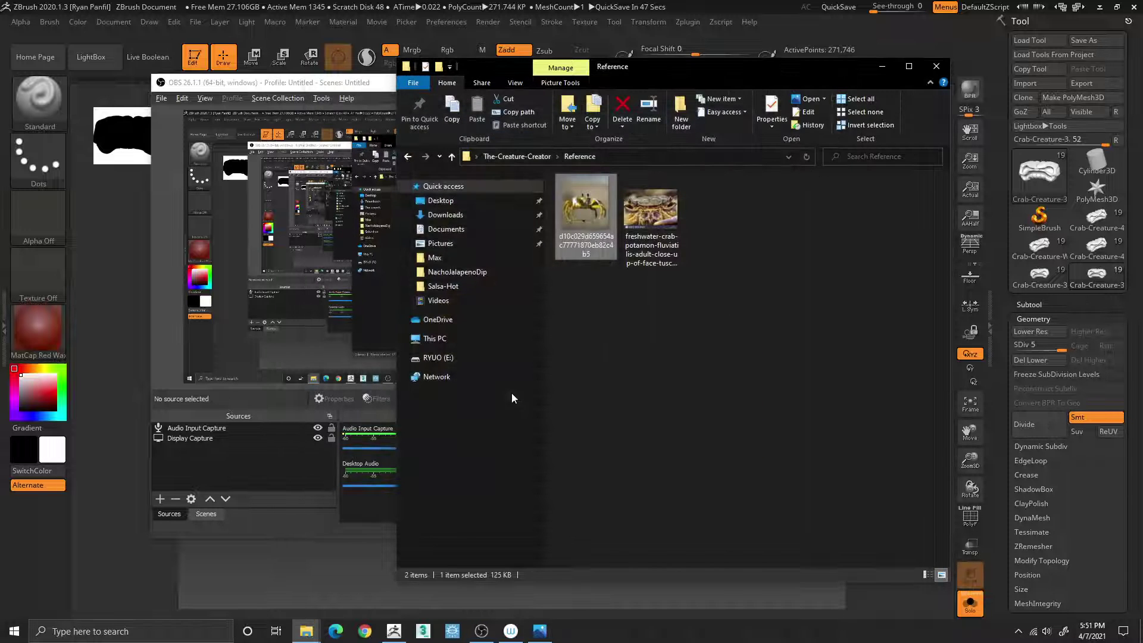
{"action": "left_click", "coordinate": [147, 577]}
{"action": "left_click_drag", "start_coordinate": [558, 528], "coordinate": [539, 527]}
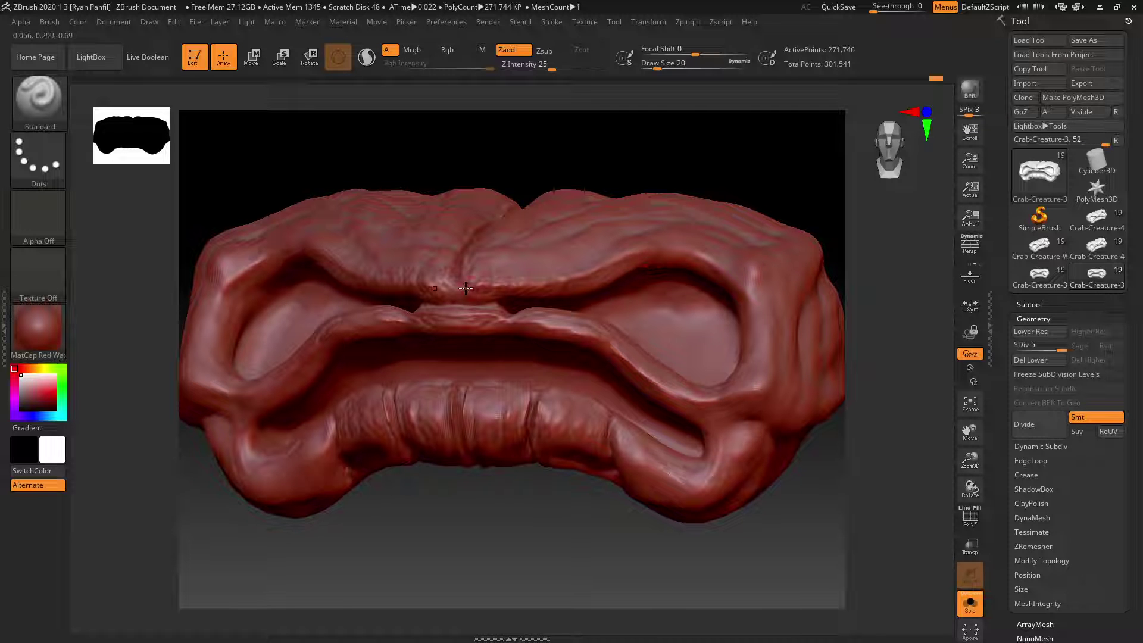
{"action": "left_click_drag", "start_coordinate": [493, 534], "coordinate": [612, 549]}
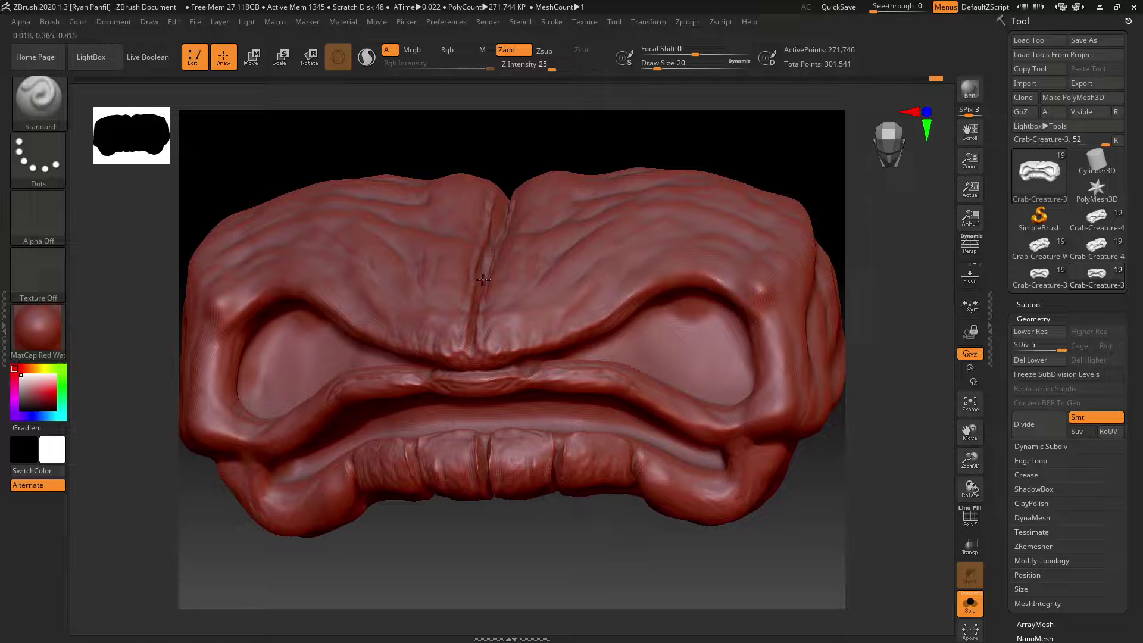
{"action": "left_click_drag", "start_coordinate": [795, 556], "coordinate": [802, 533]}
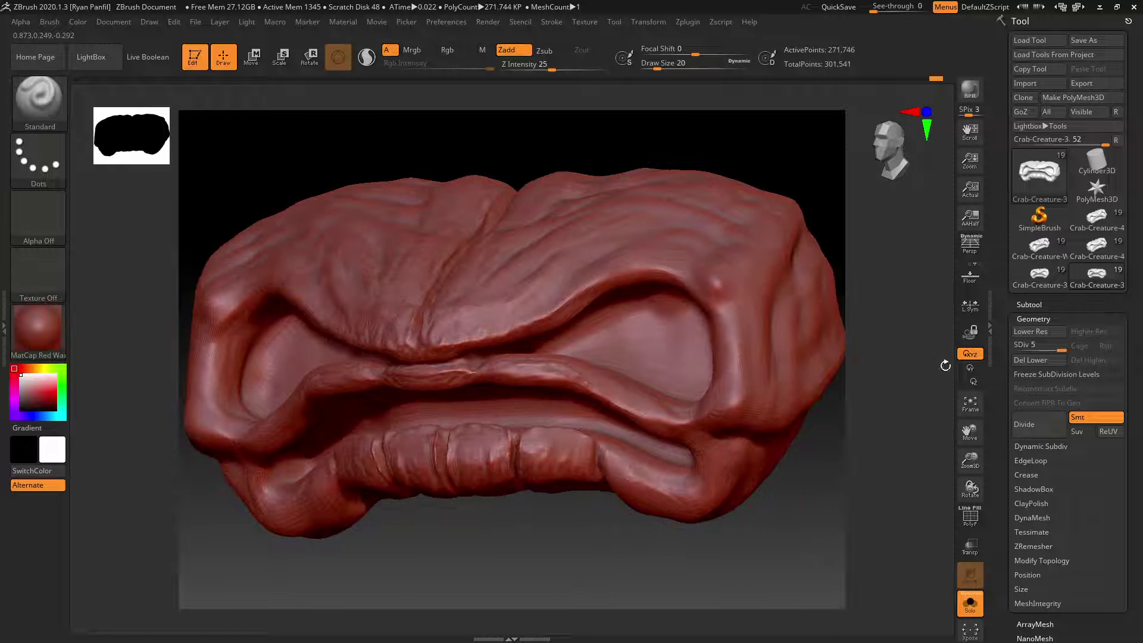